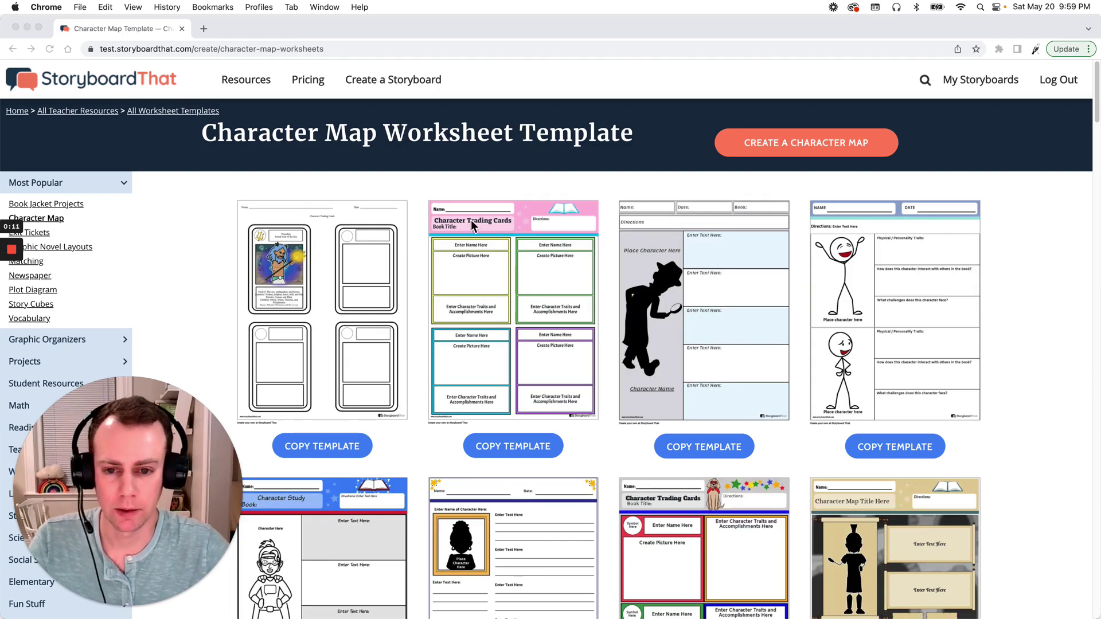
- Copy the detective silhouette character map template and name the copy 'Template 1'
scroll(470, 222, down, 5)
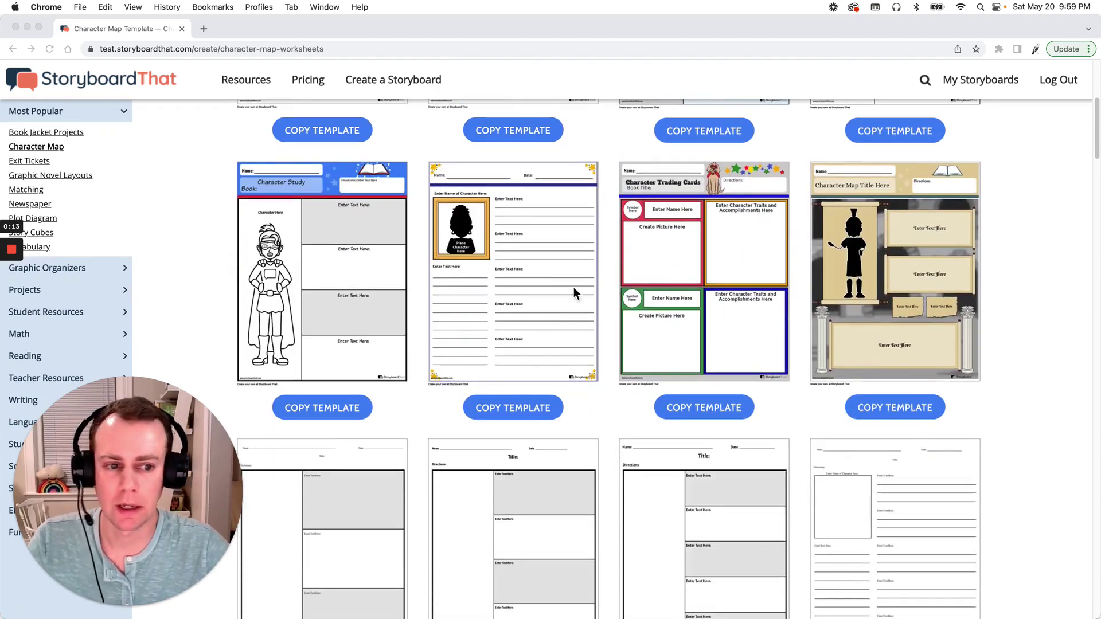
scroll(596, 253, up, 5)
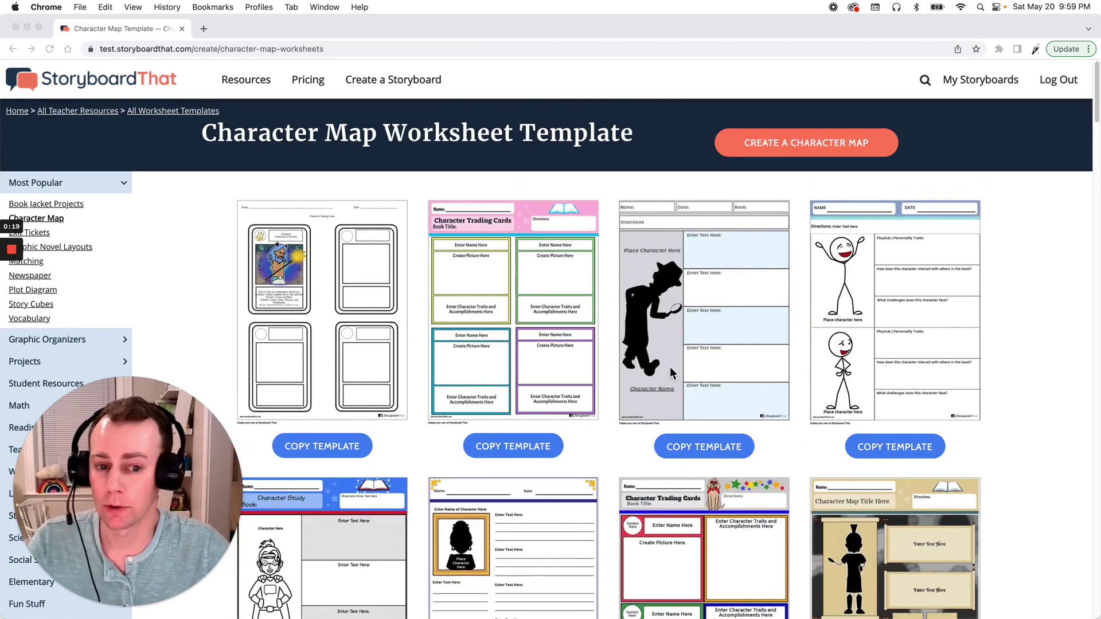
click(714, 448)
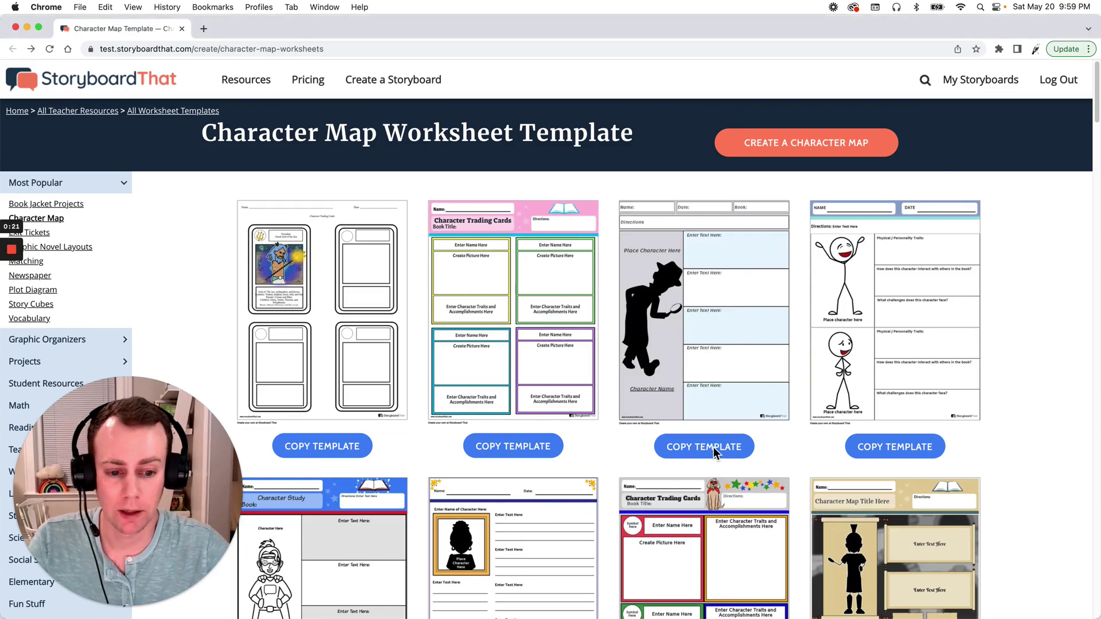
click(717, 453)
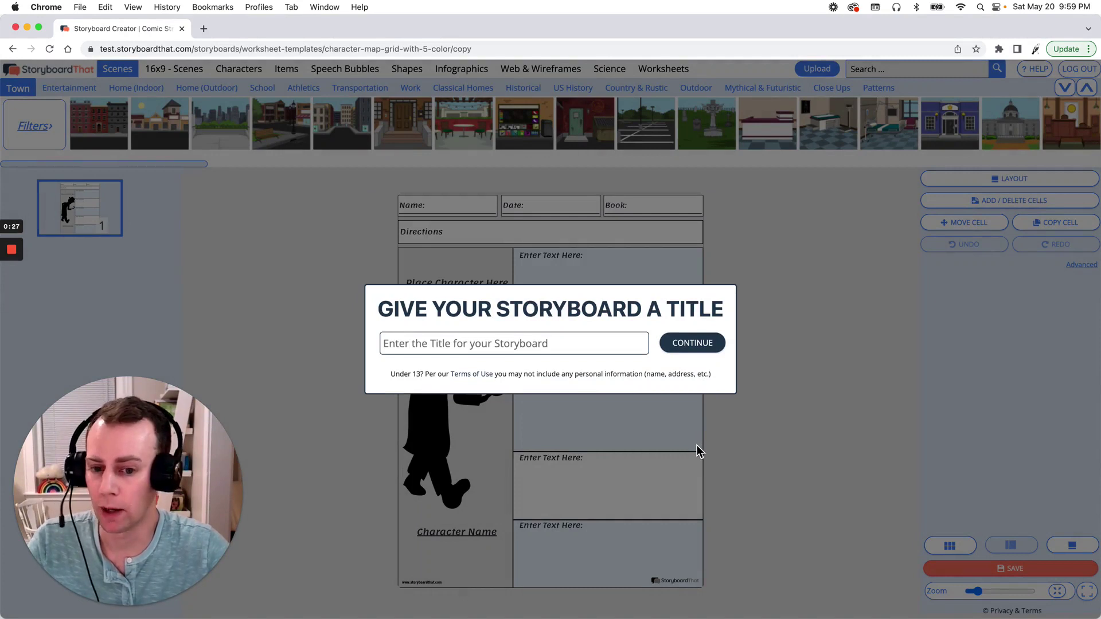
click(569, 345)
text(Tem)
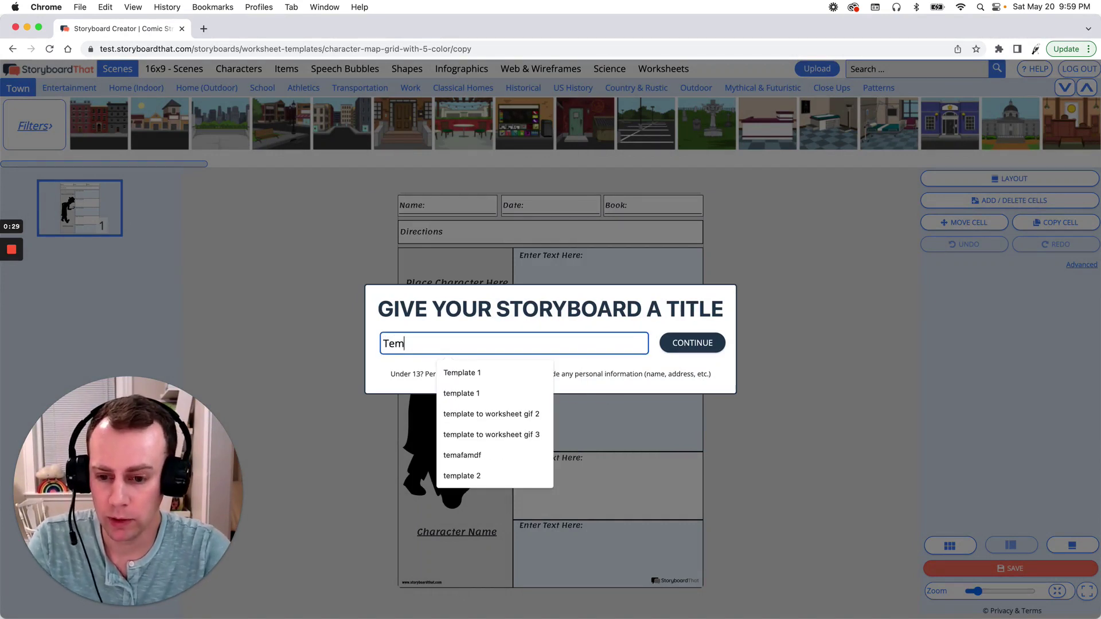
text(plate 1)
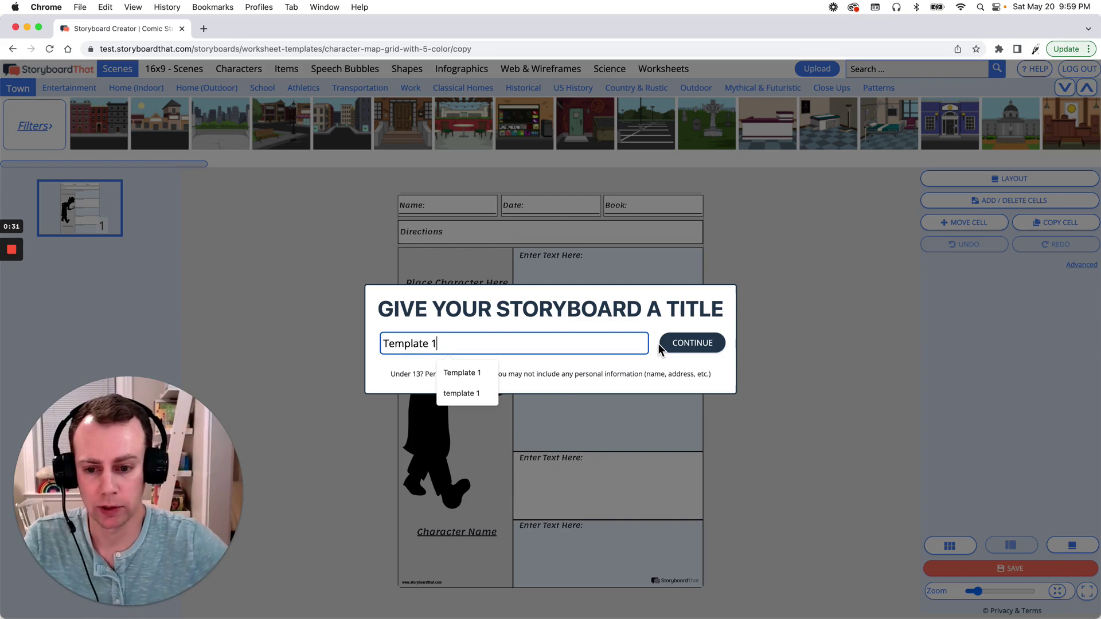
click(673, 344)
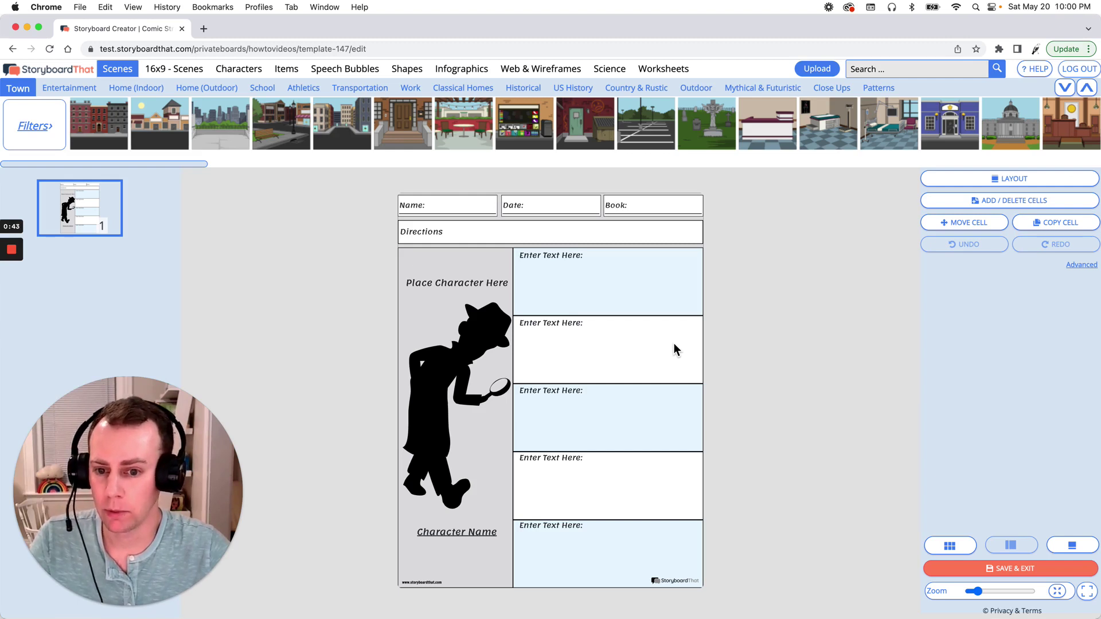
- Delete the detective silhouette and show the 1900s category of the Characters library
click(497, 329)
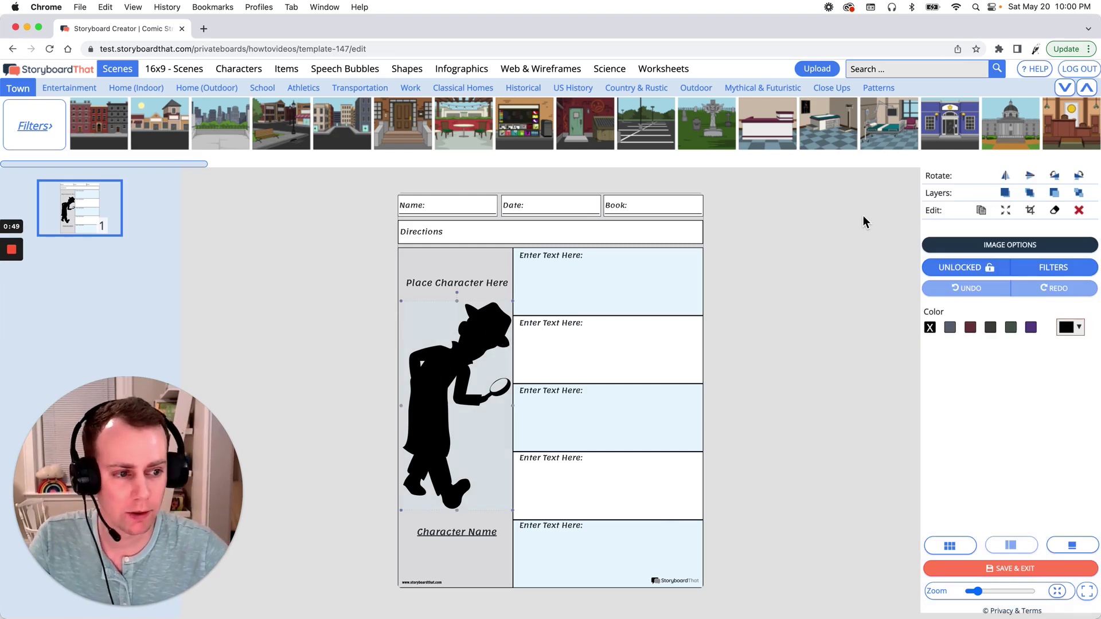
click(1080, 210)
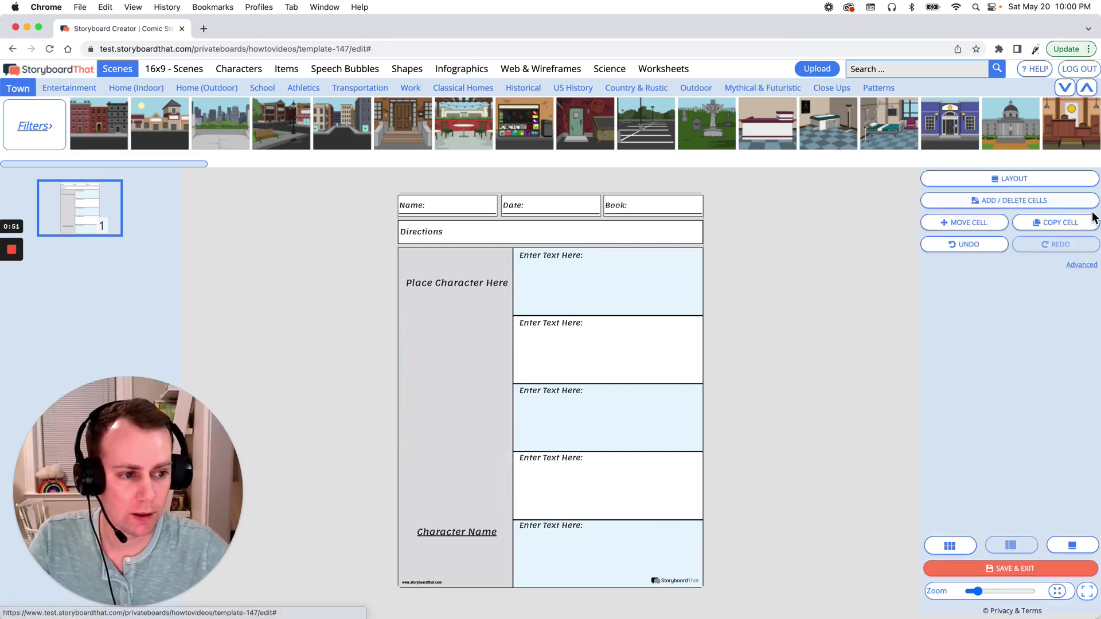
click(253, 68)
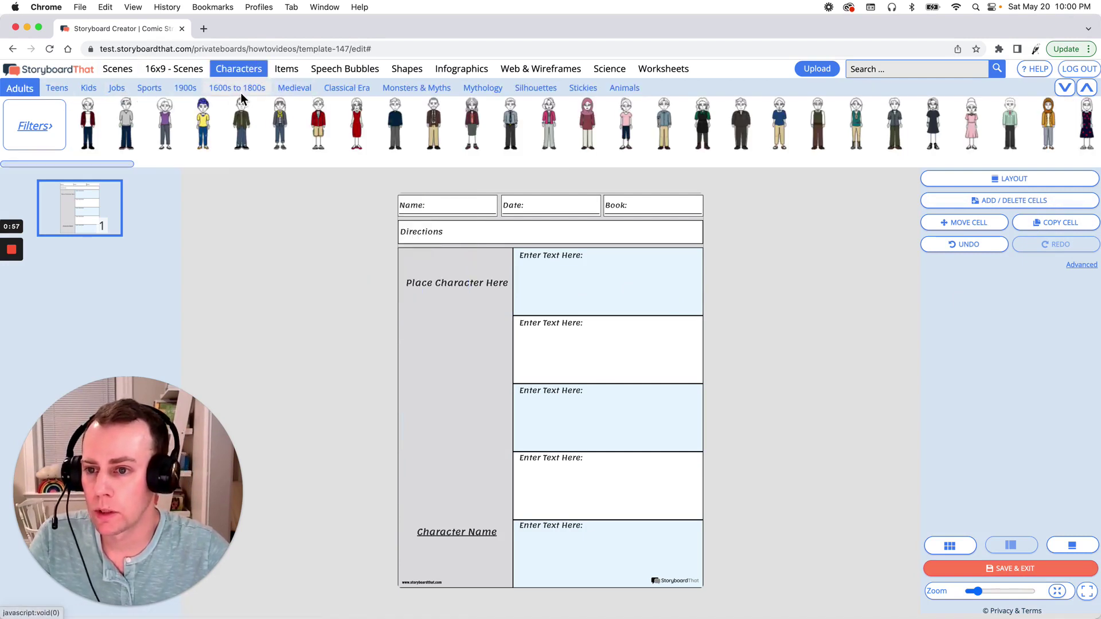
click(186, 89)
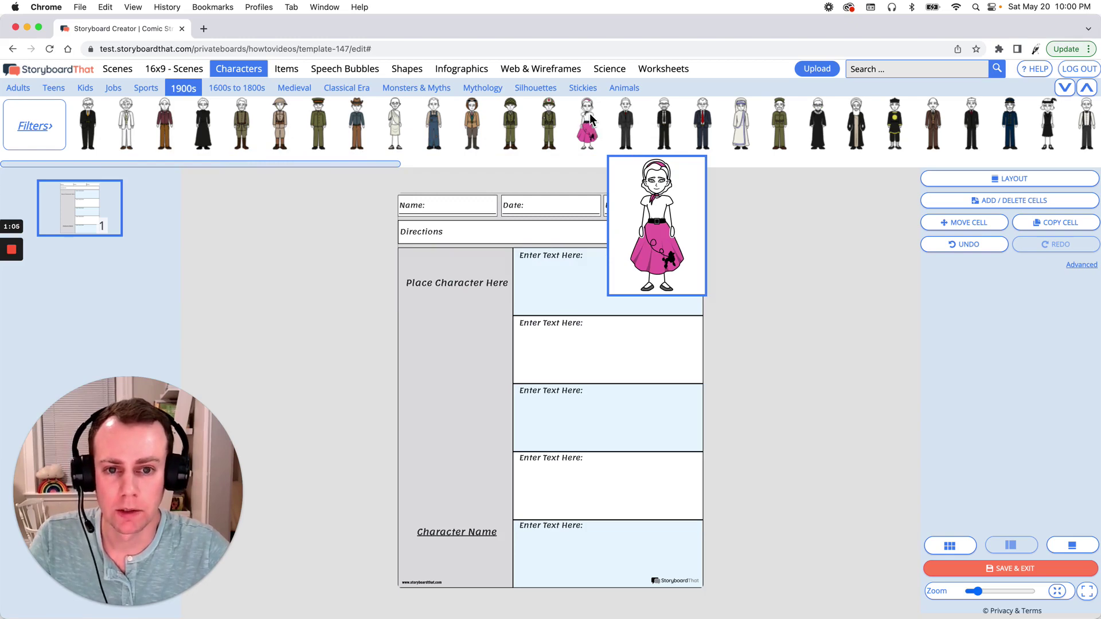
- Add the poodle-skirt girl with an open smile, hands on cheeks, black hair, tan skin and walking legs
drag(591, 118, 435, 412)
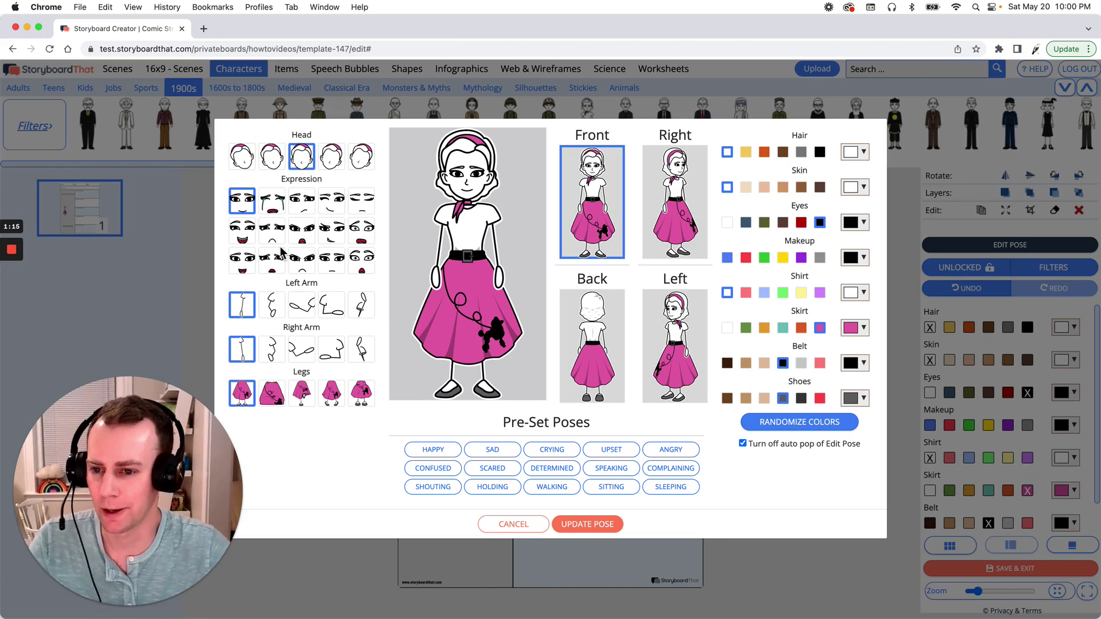
click(248, 242)
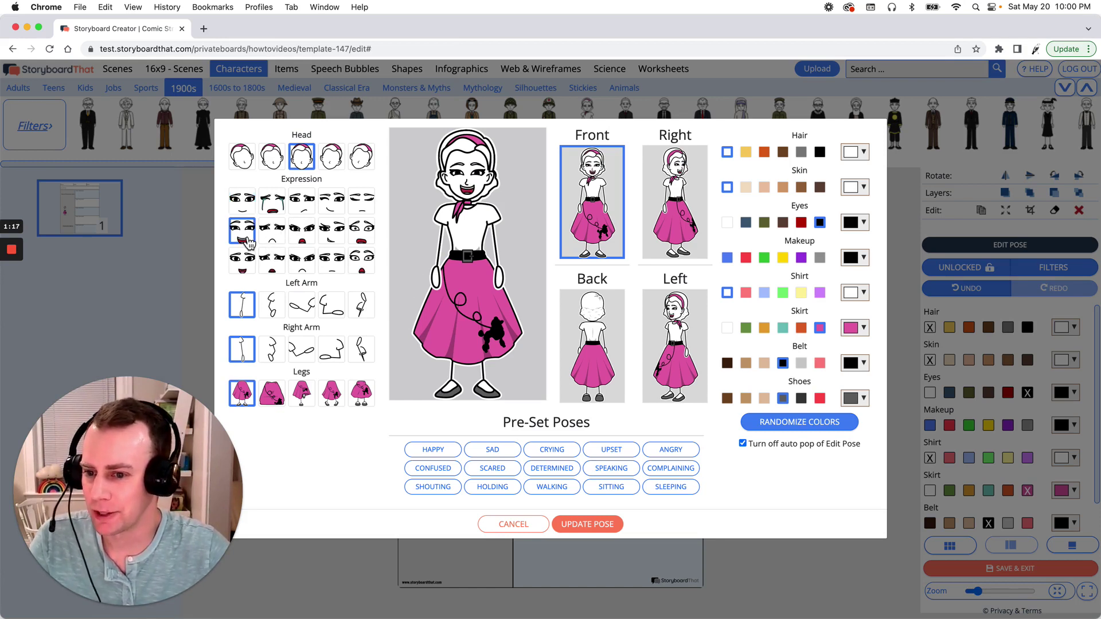
click(361, 306)
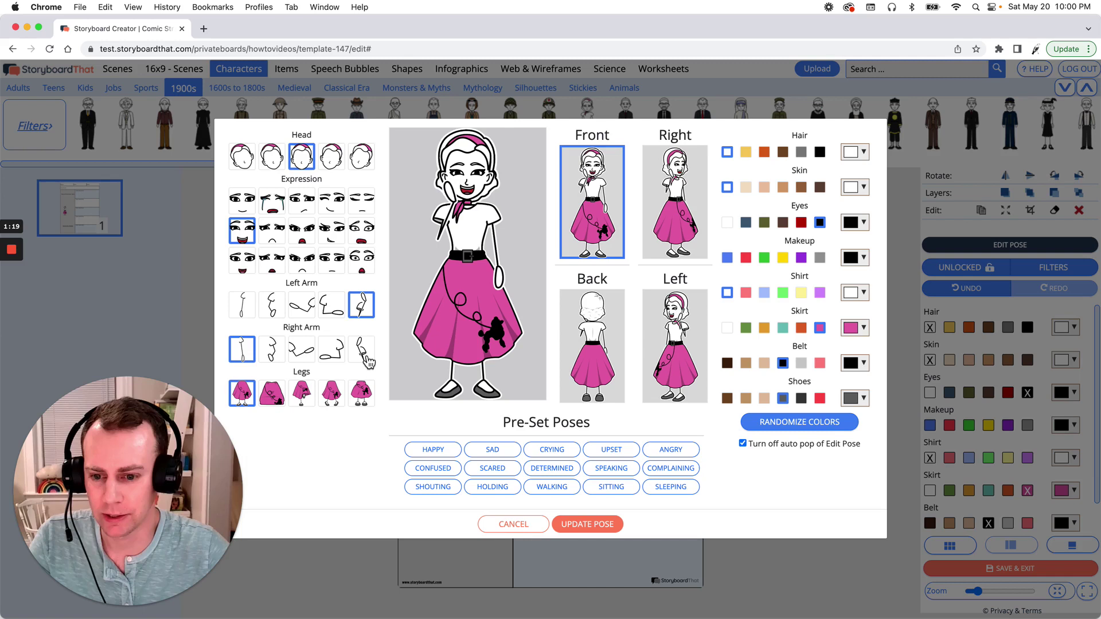
click(363, 355)
click(820, 152)
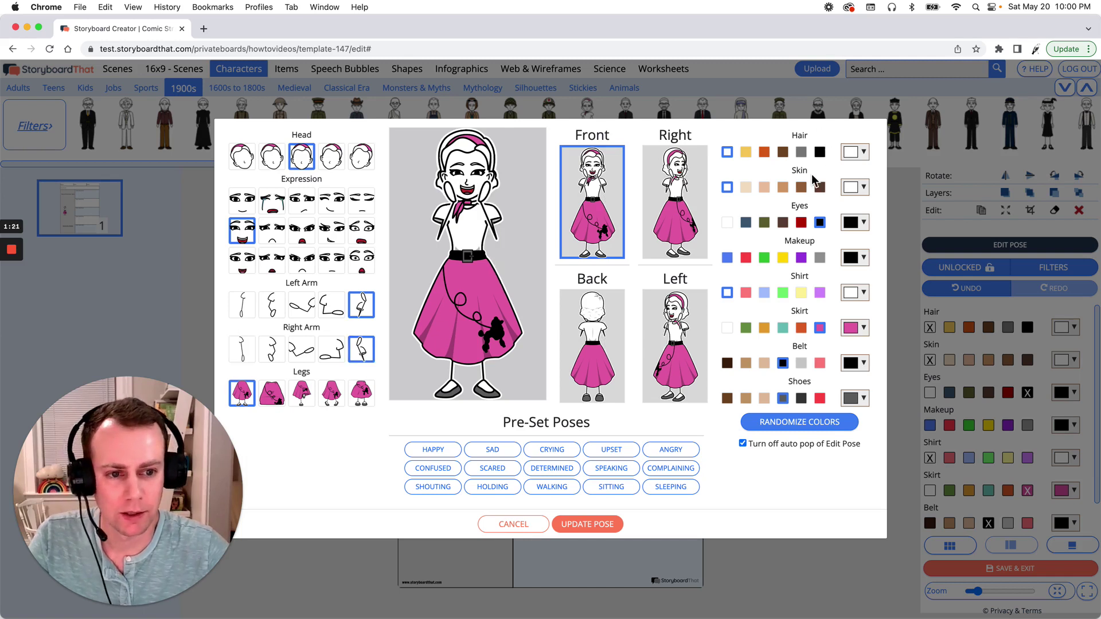
click(783, 189)
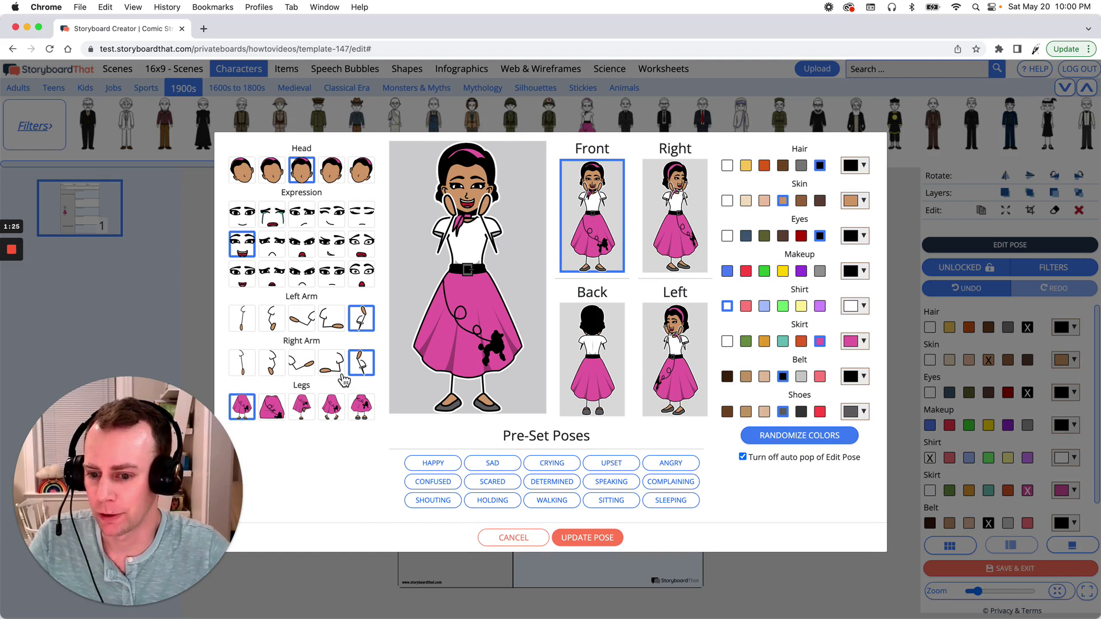
click(341, 411)
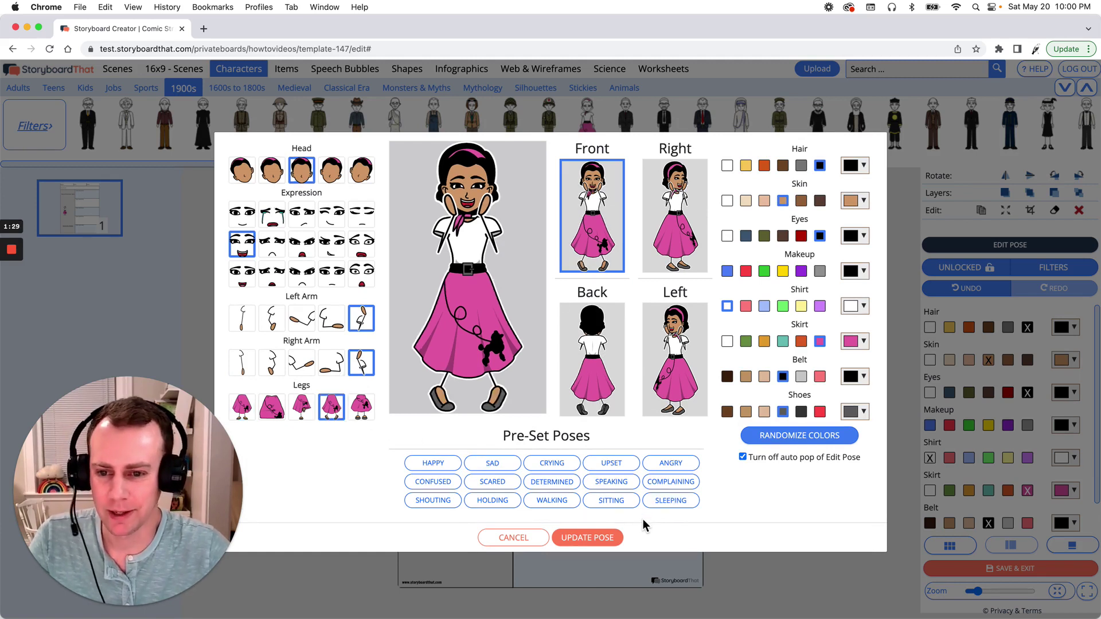
click(617, 537)
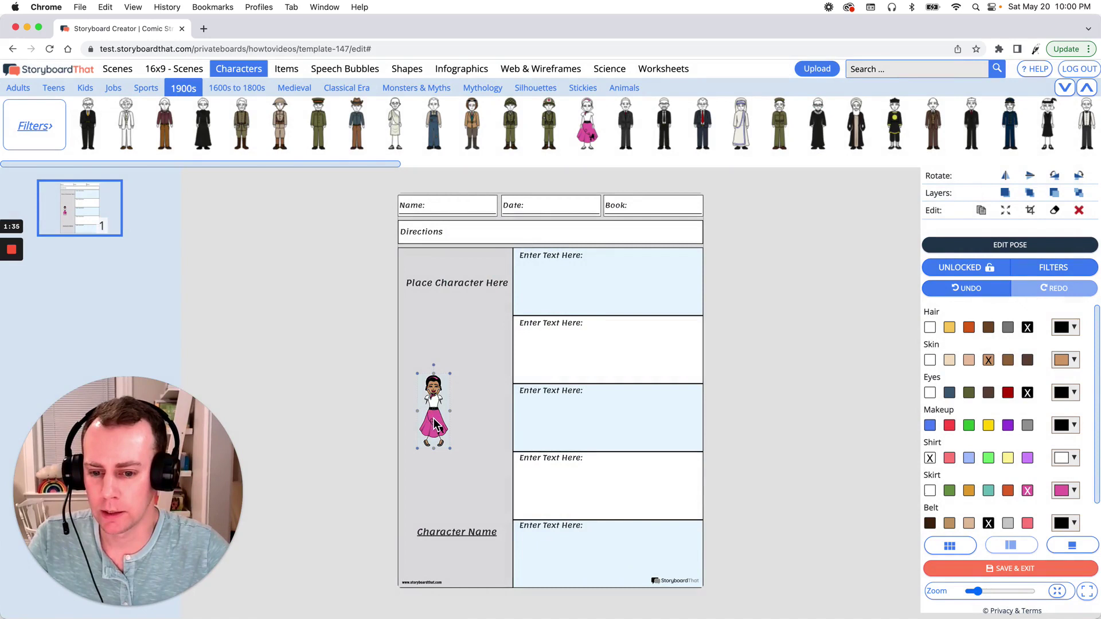
- Move the poodle-skirt girl lower and enlarge her to fill the character column
drag(432, 405, 431, 483)
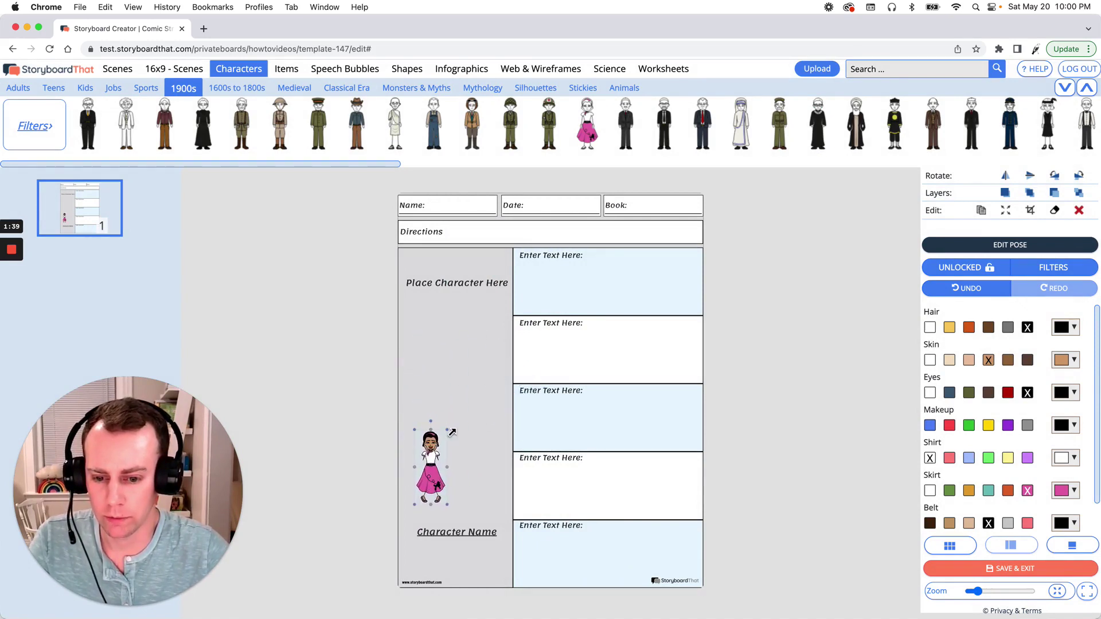
drag(451, 432, 520, 315)
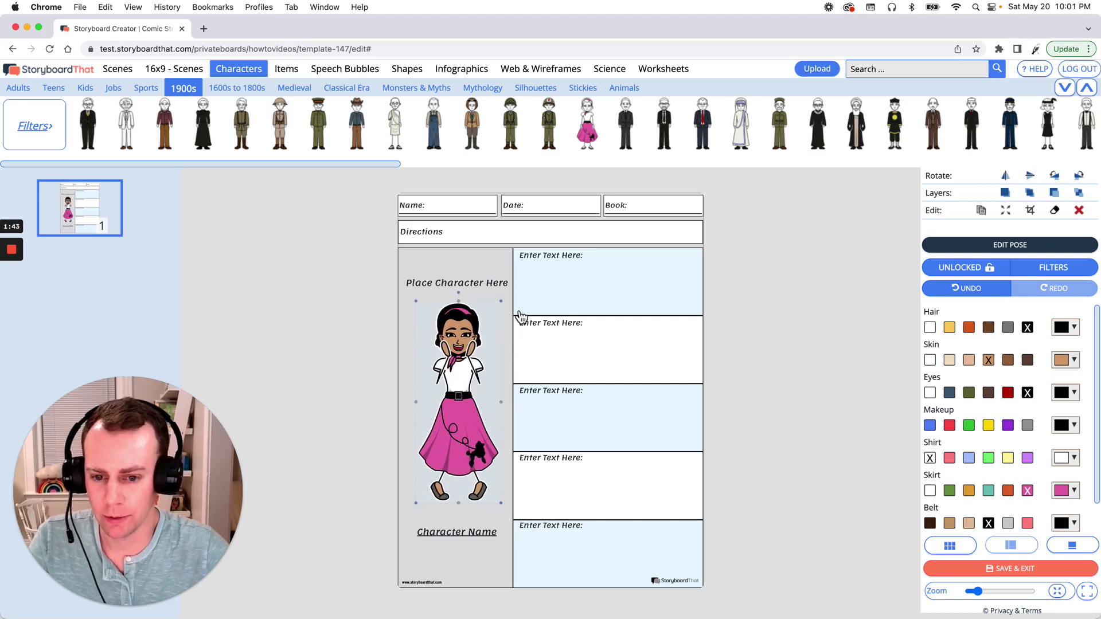
drag(451, 339, 453, 345)
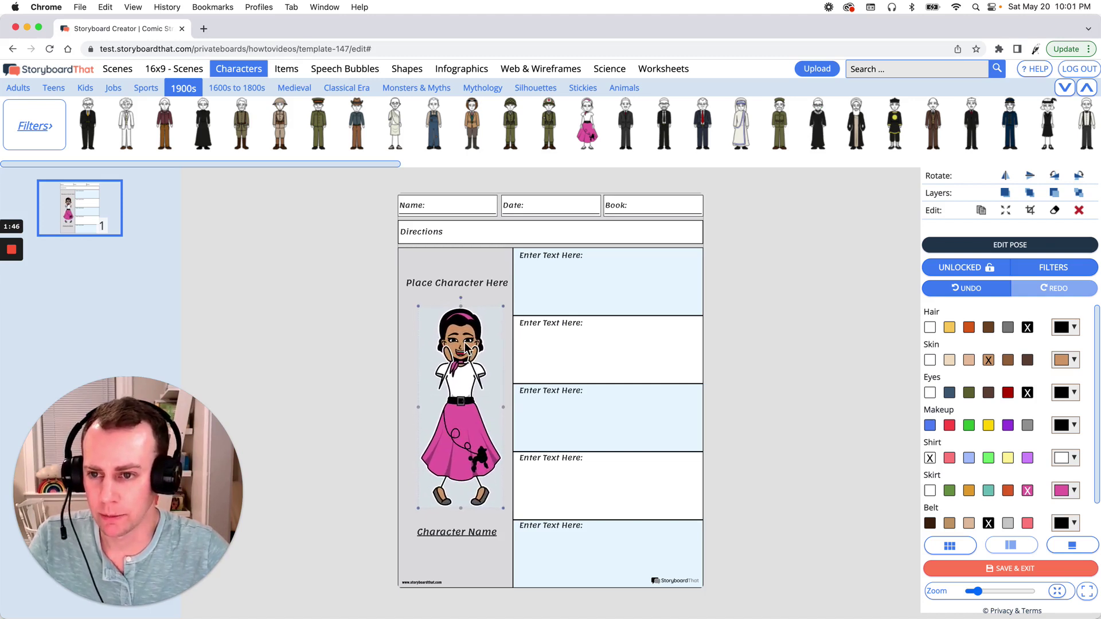
- Place a leafy tree from Items > Plants beside the girl, enlarge it and shift it up-left
click(289, 69)
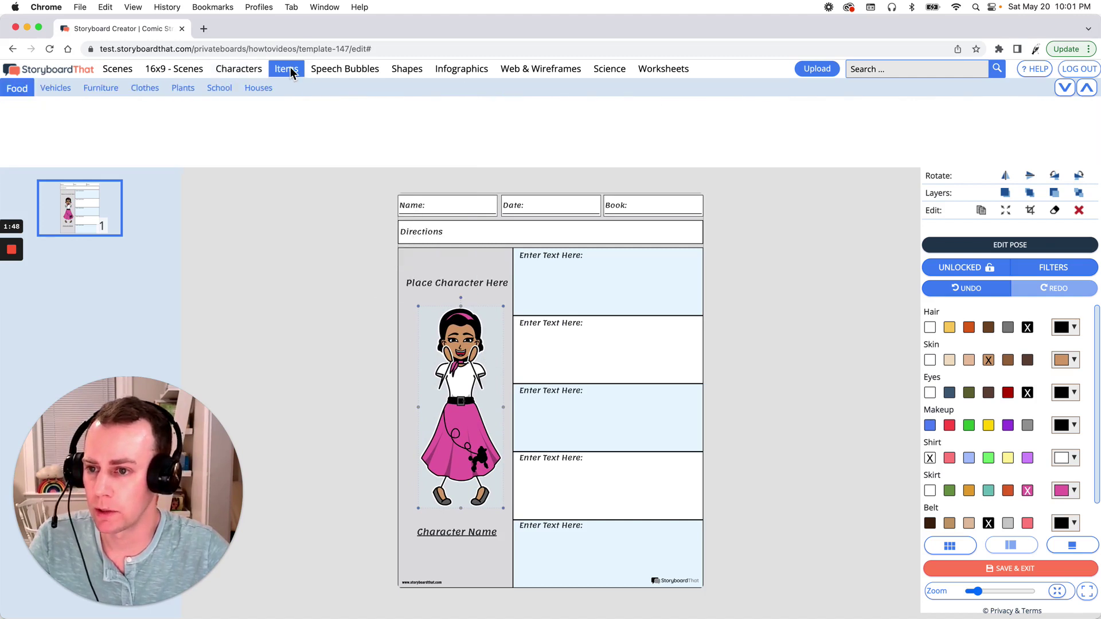
click(32, 90)
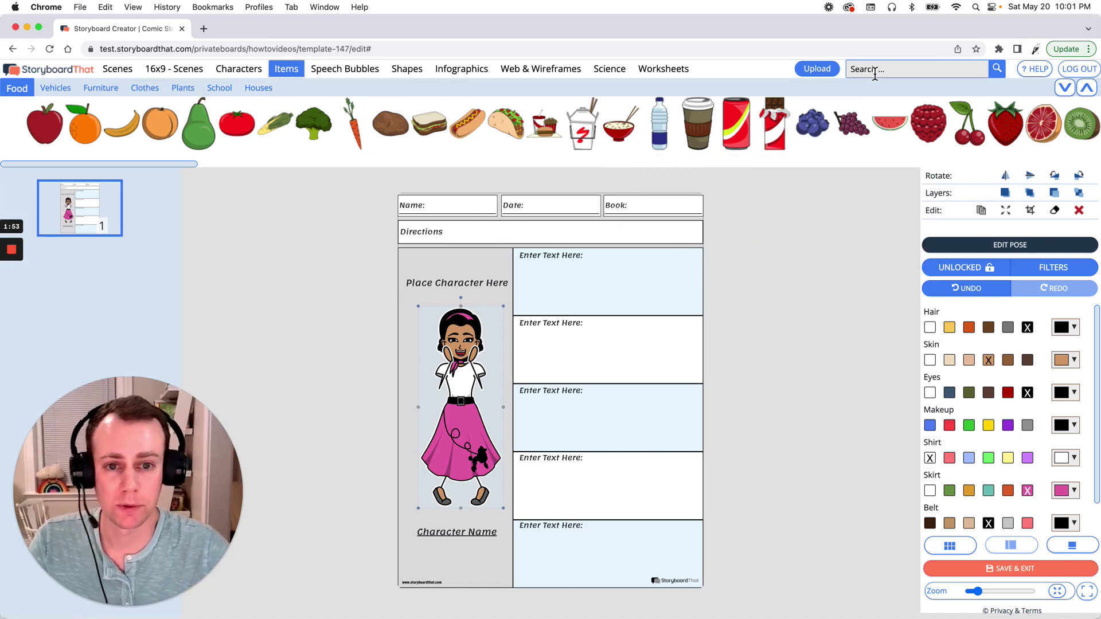
click(892, 71)
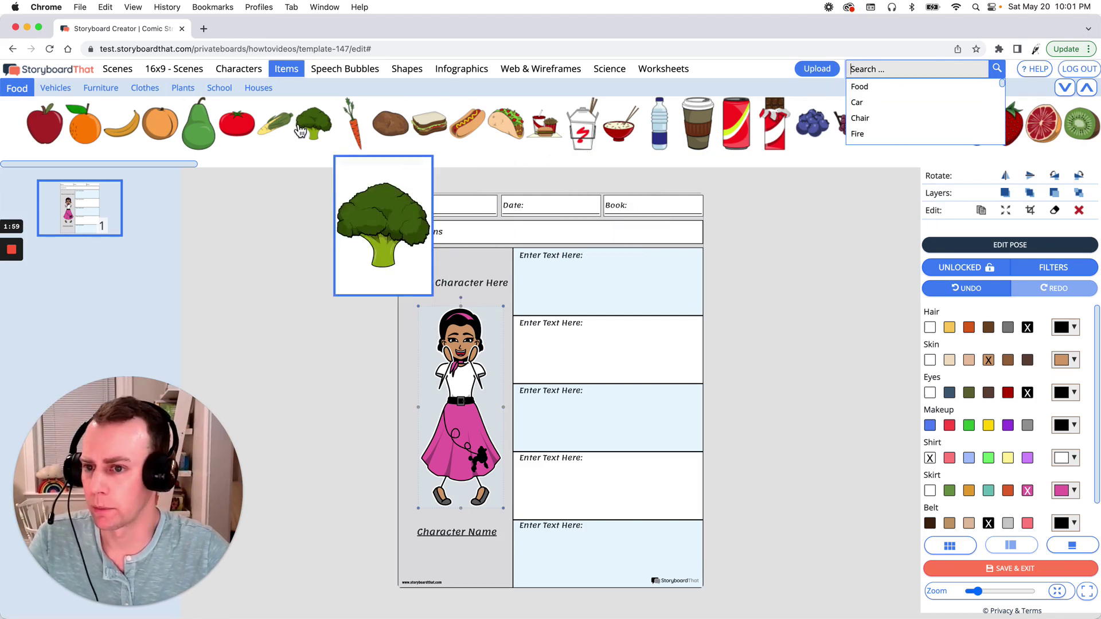
click(181, 91)
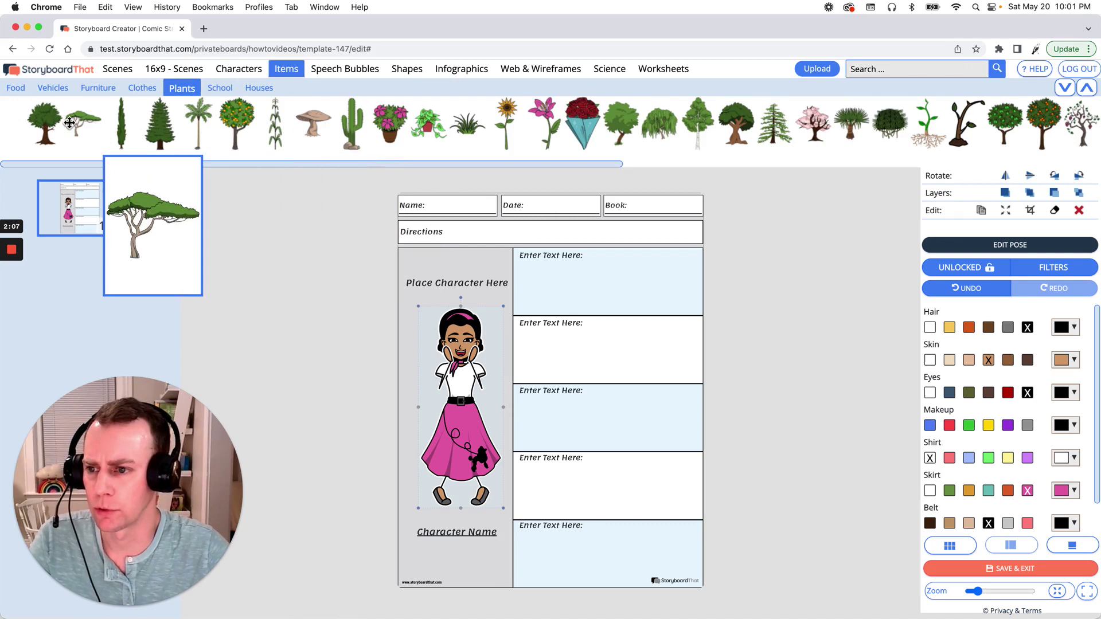
drag(46, 120, 418, 355)
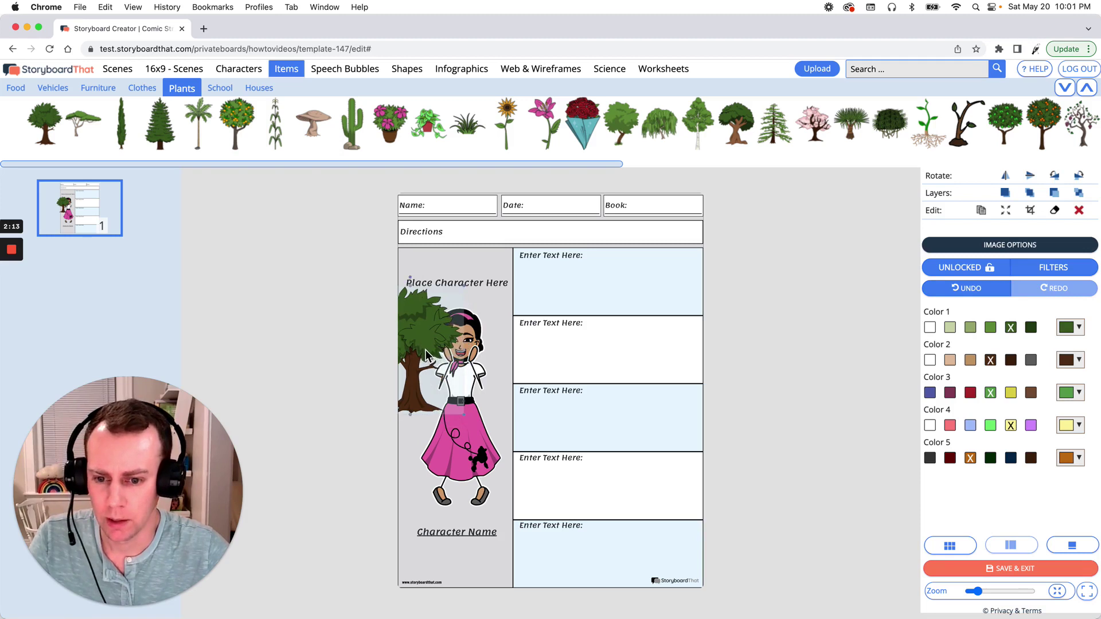
drag(464, 415, 511, 469)
drag(447, 353, 430, 345)
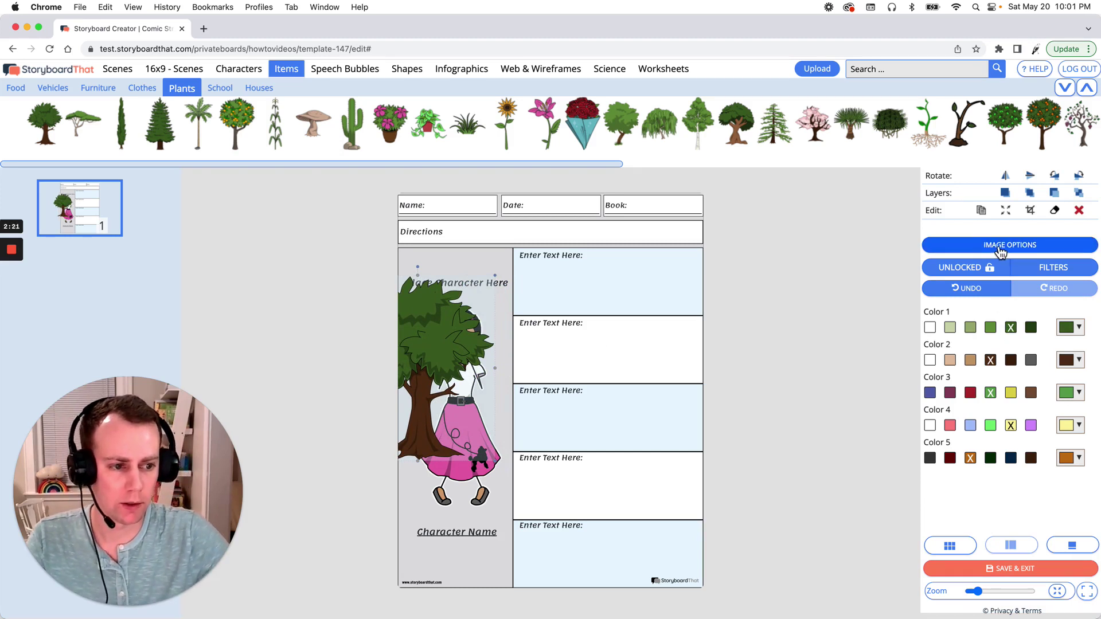
- Give the tree lighter green foliage and a tan trunk, and send it fully behind the girl
click(992, 331)
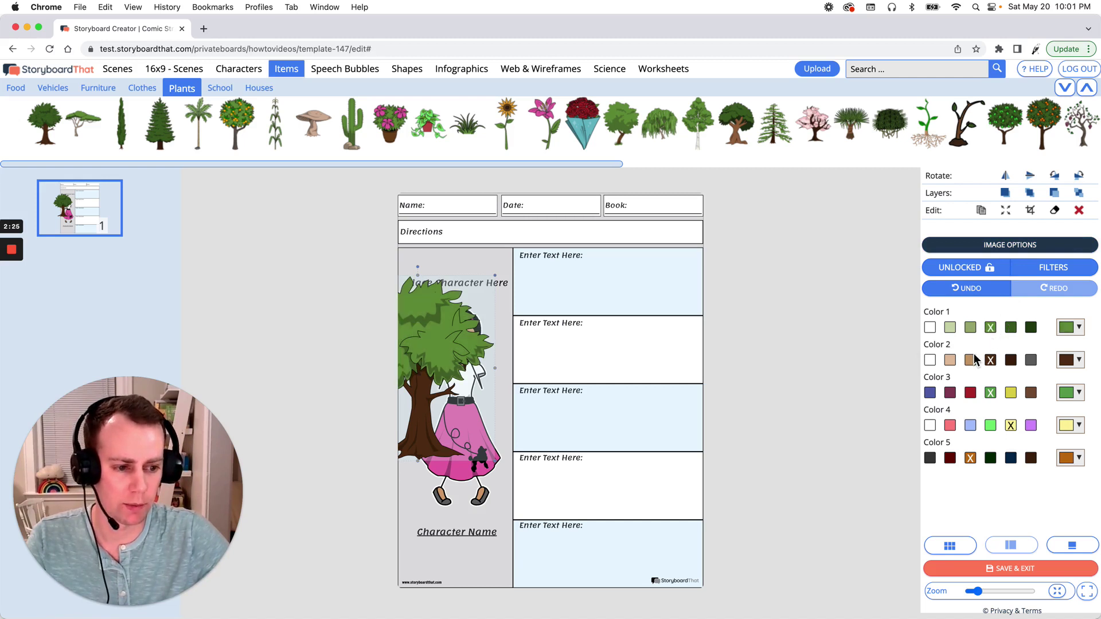
click(971, 361)
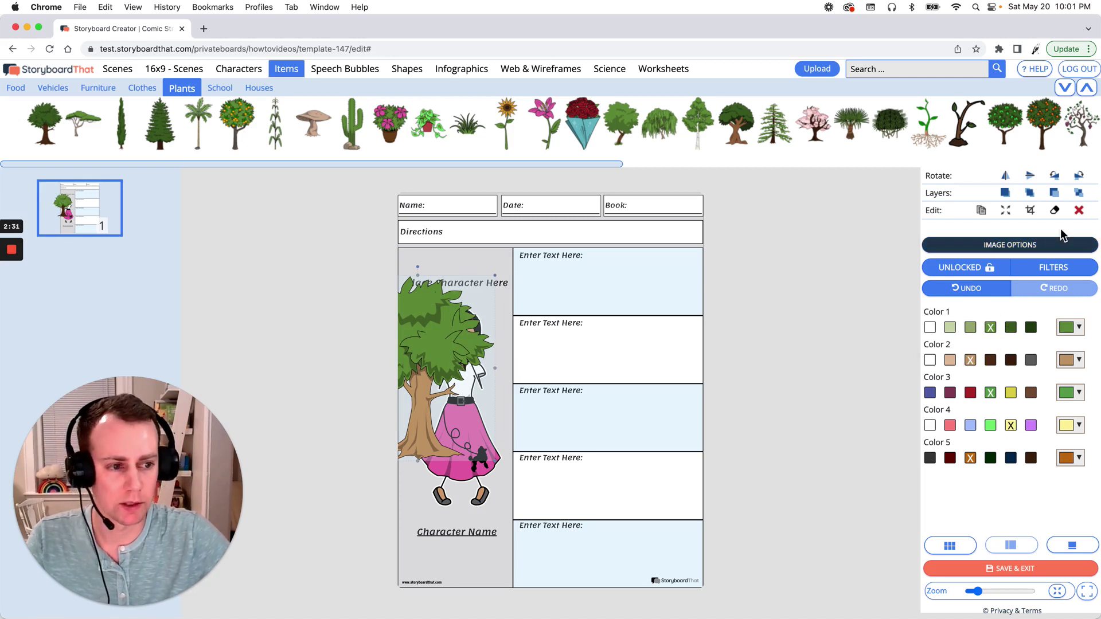
click(1056, 193)
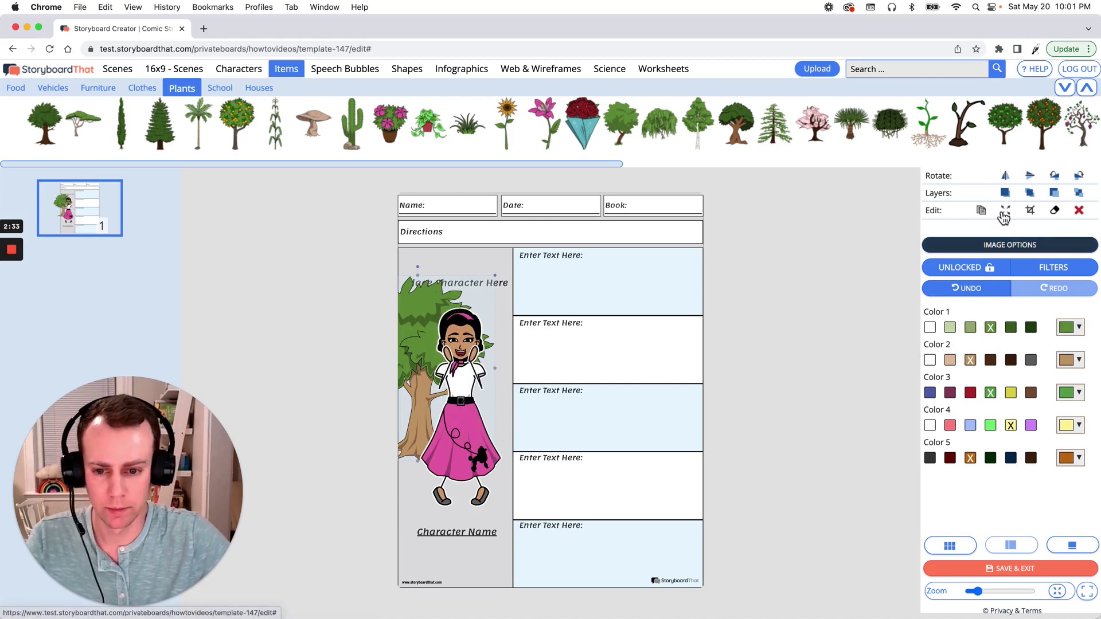
click(784, 307)
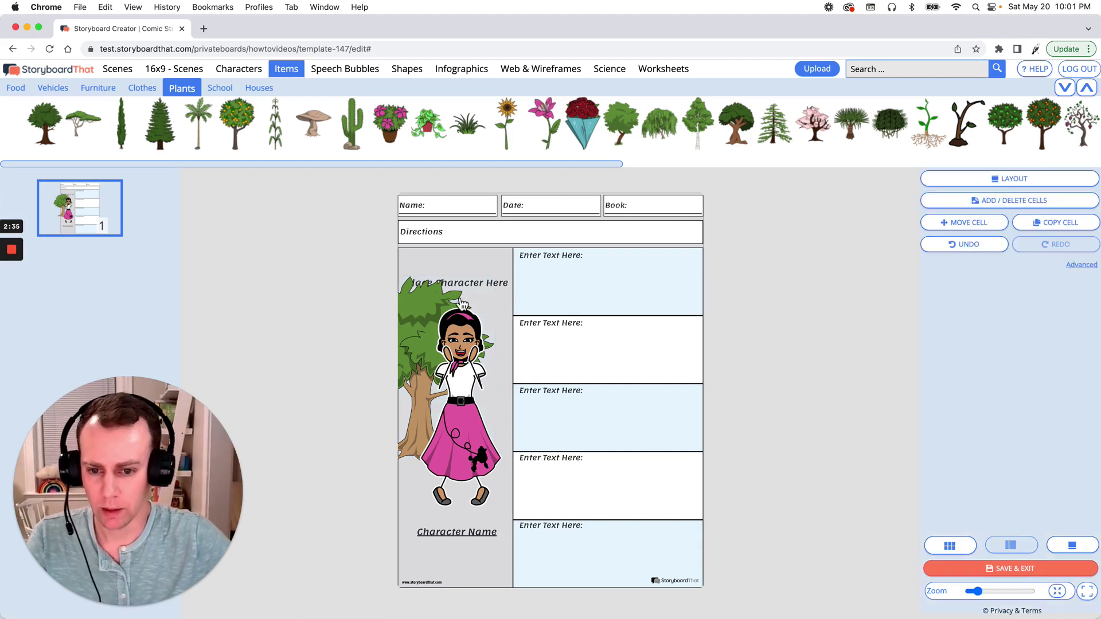
- Delete the 'Place Character Here' text and nudge the tree up slightly
click(500, 288)
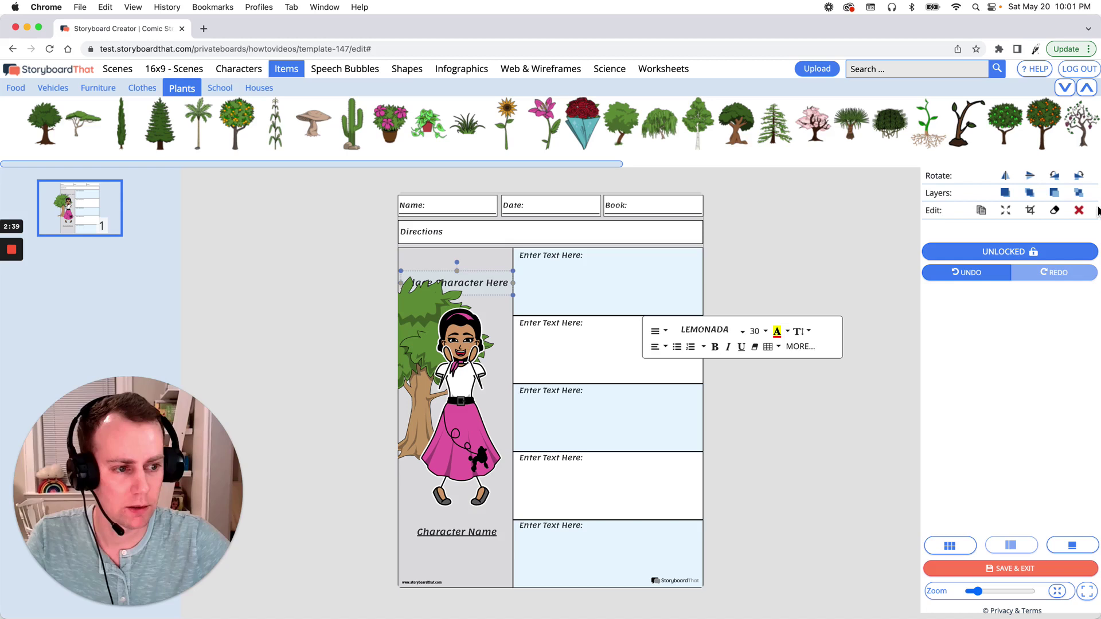
click(1079, 210)
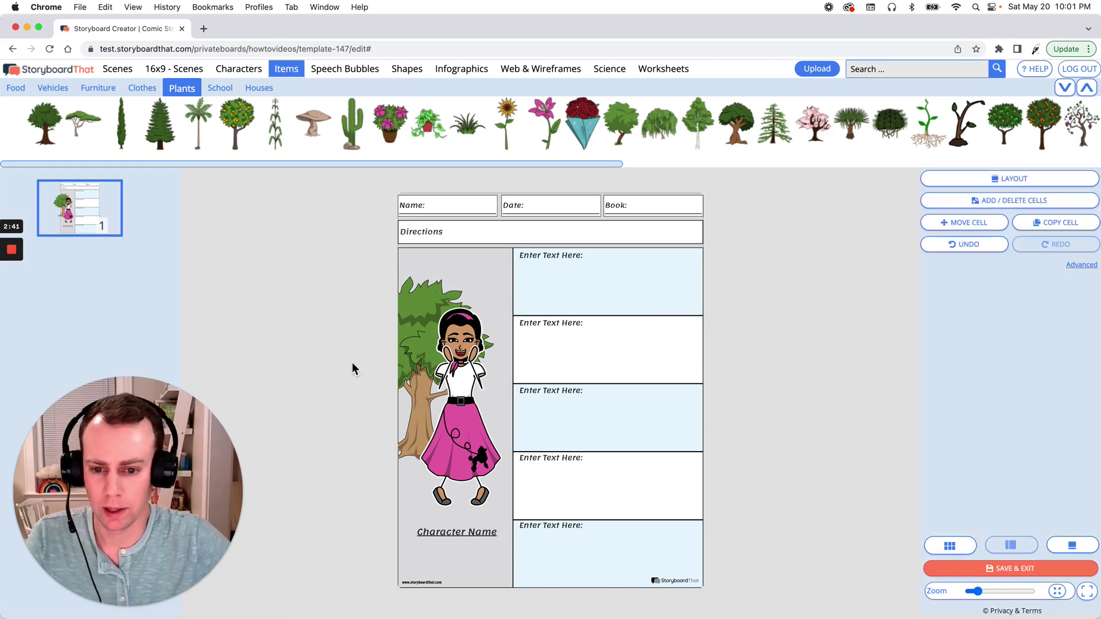
drag(423, 348, 419, 328)
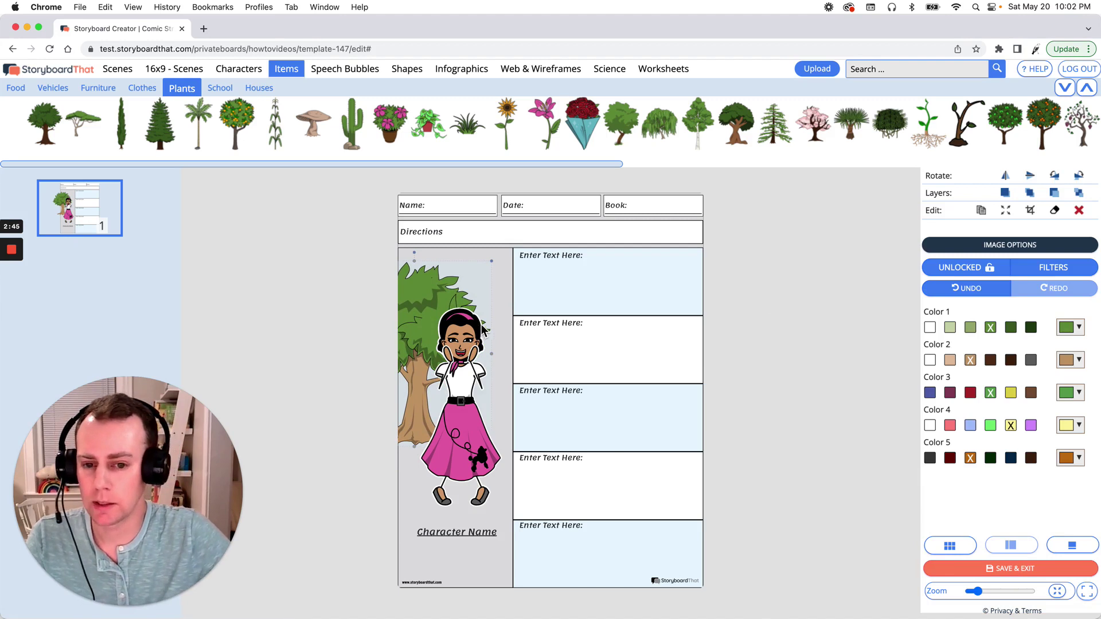
- Select the character panel's grey background and delete it, leaving the panel white
click(507, 263)
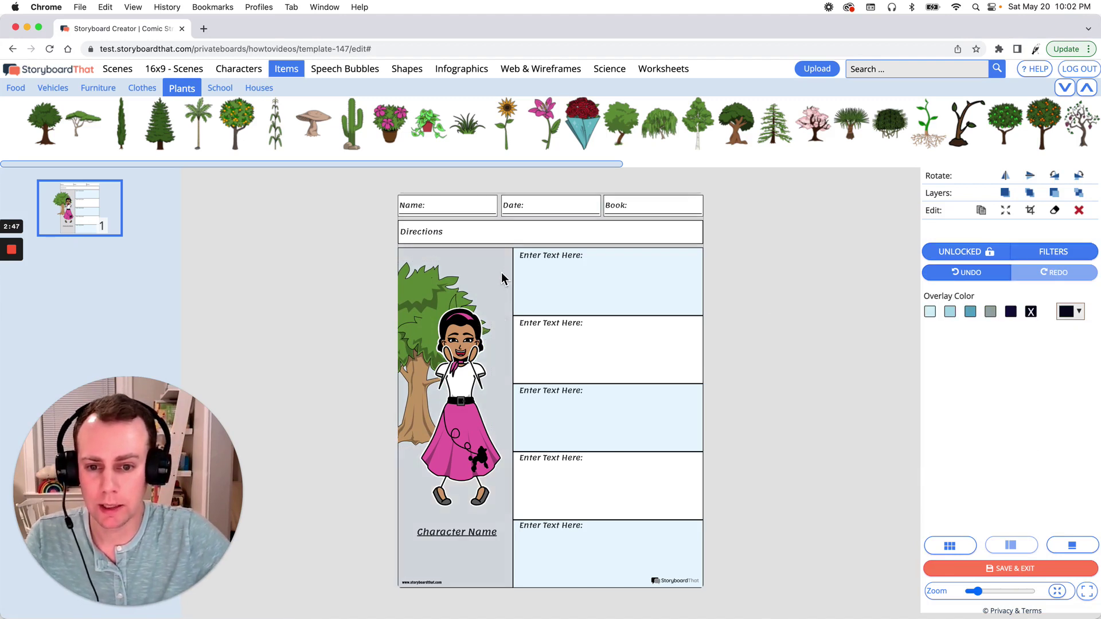
click(995, 315)
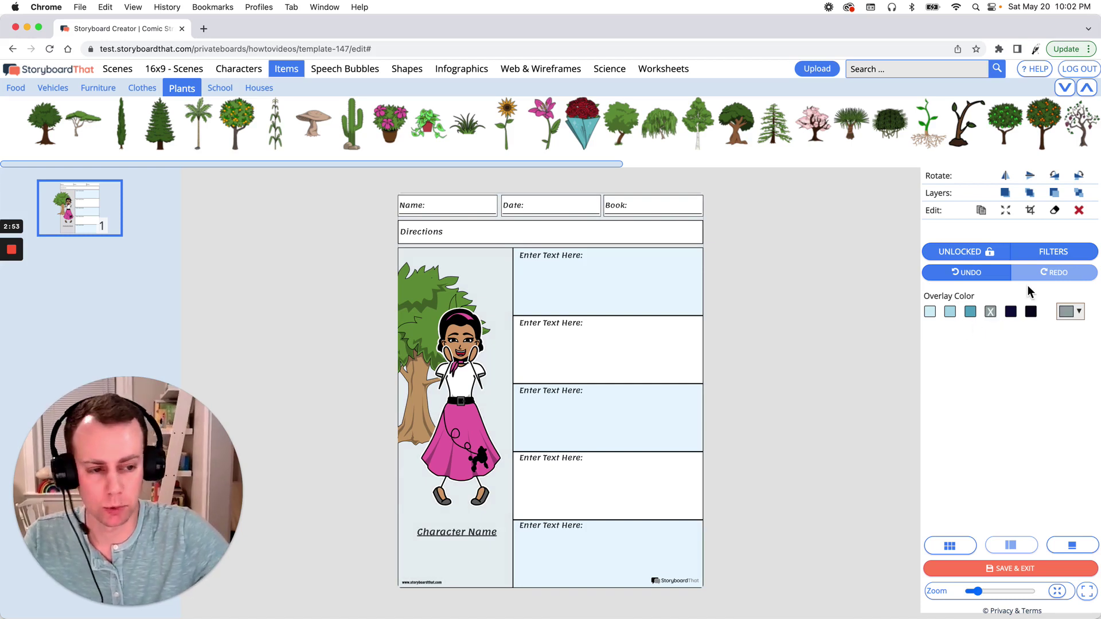
click(1076, 214)
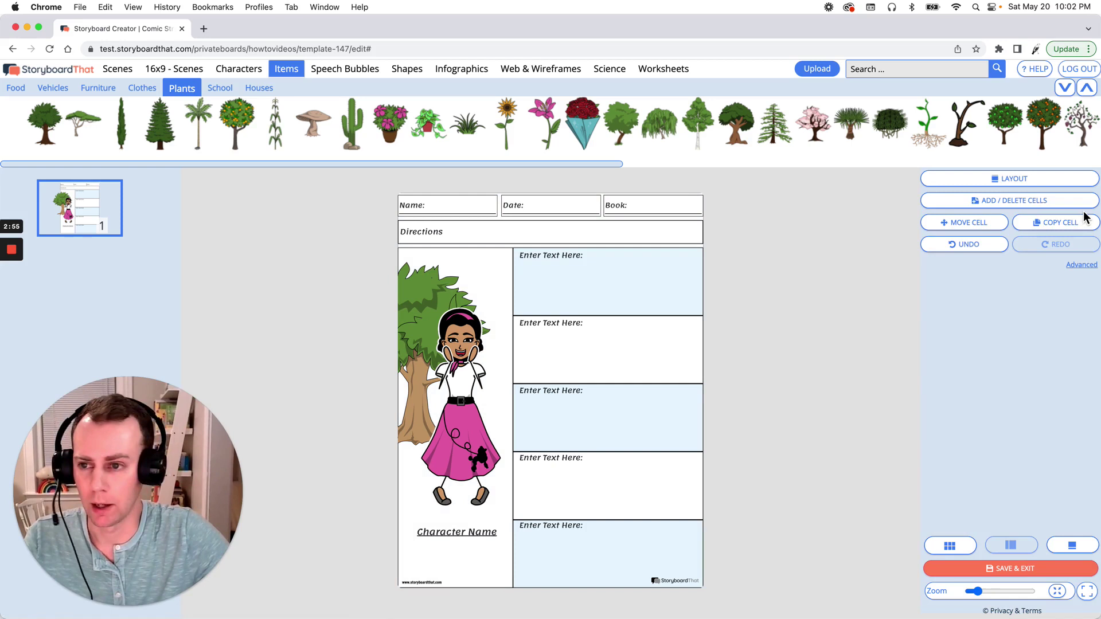
- Drag the teal gradient from Scenes > Patterns onto the worksheet's character panel
click(113, 71)
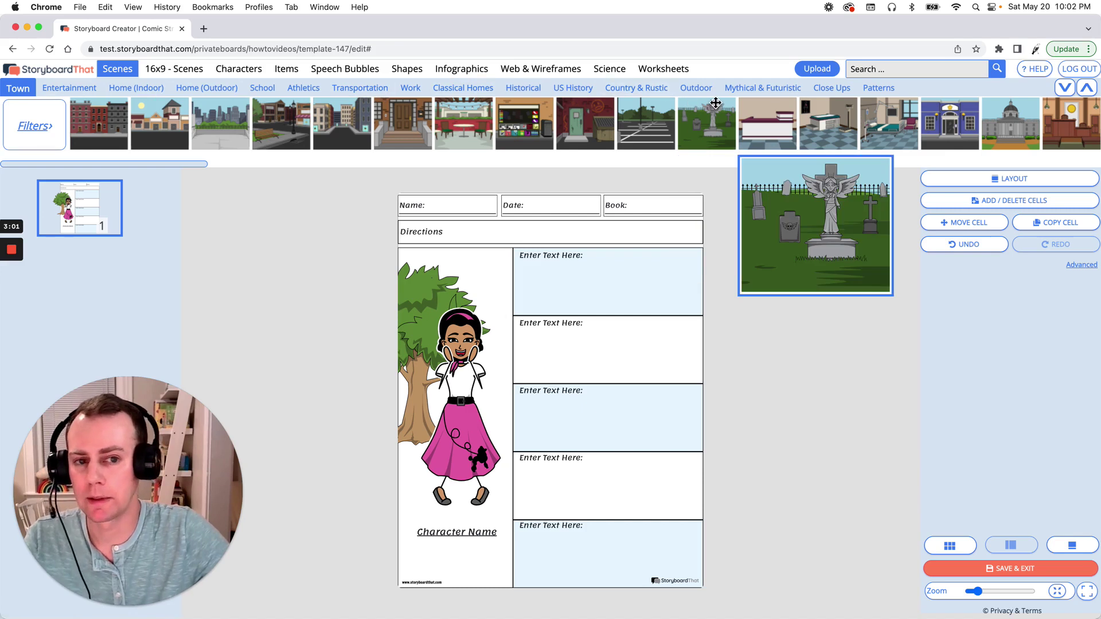
mouse_move(786, 148)
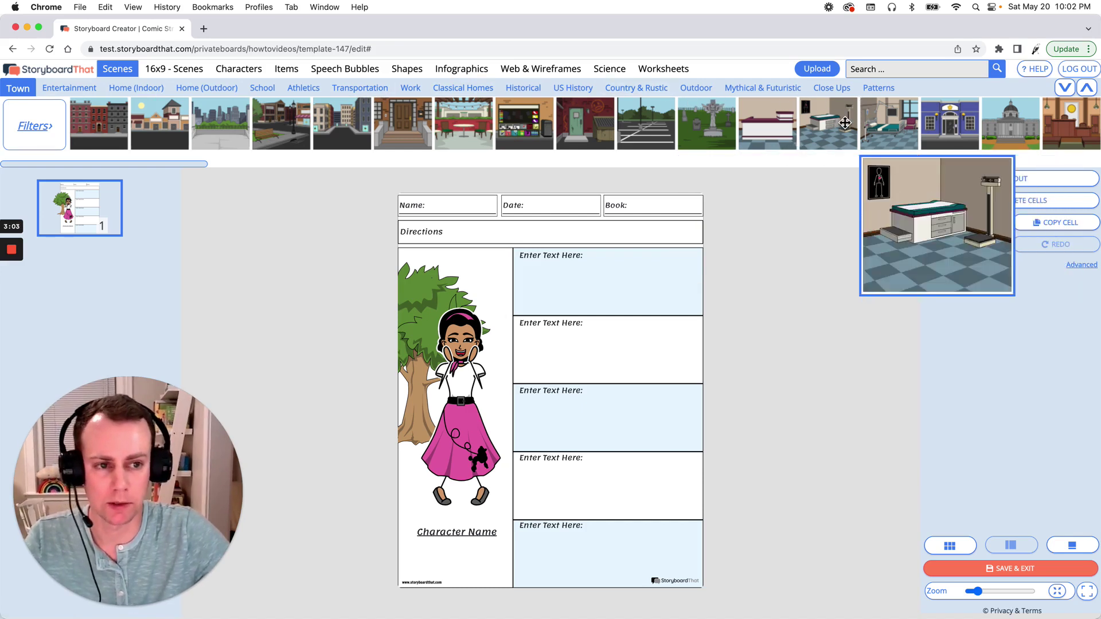
click(879, 92)
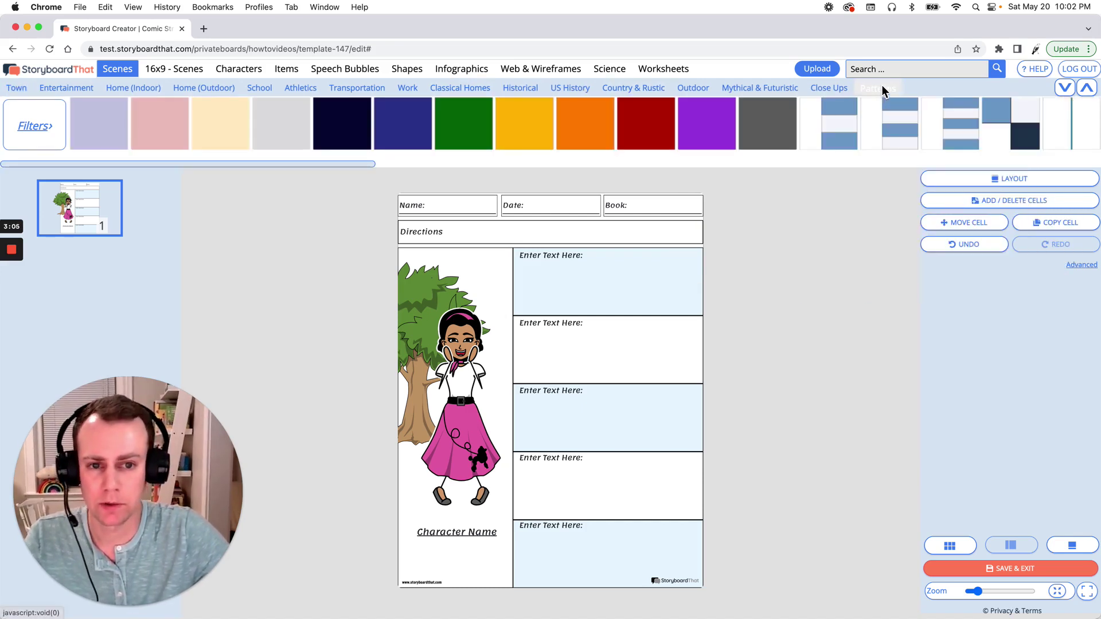
drag(341, 165, 620, 164)
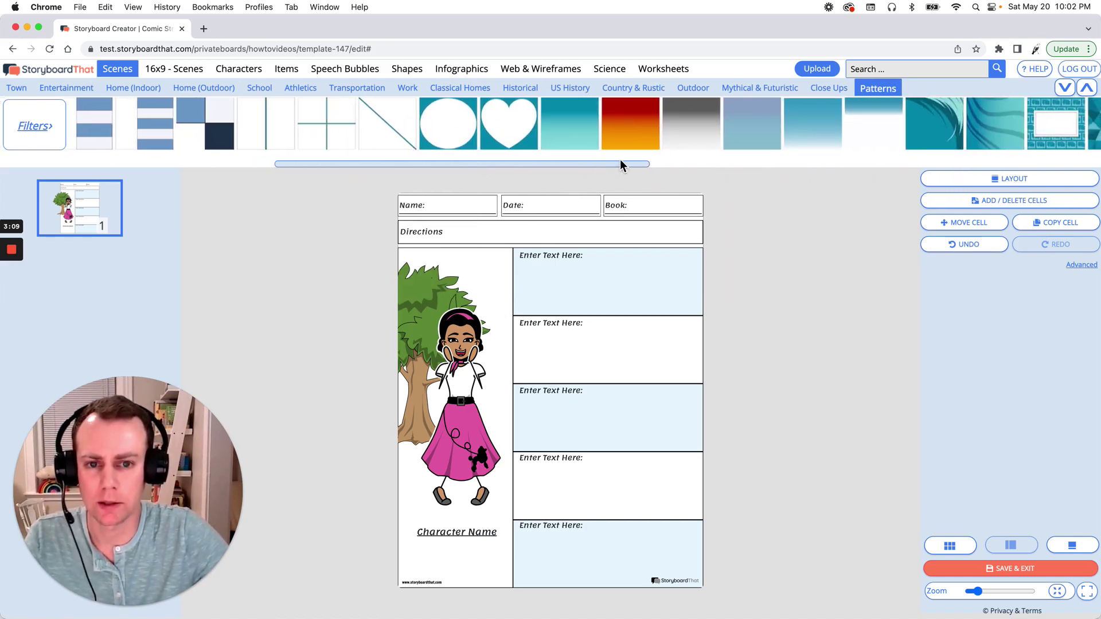
mouse_move(561, 108)
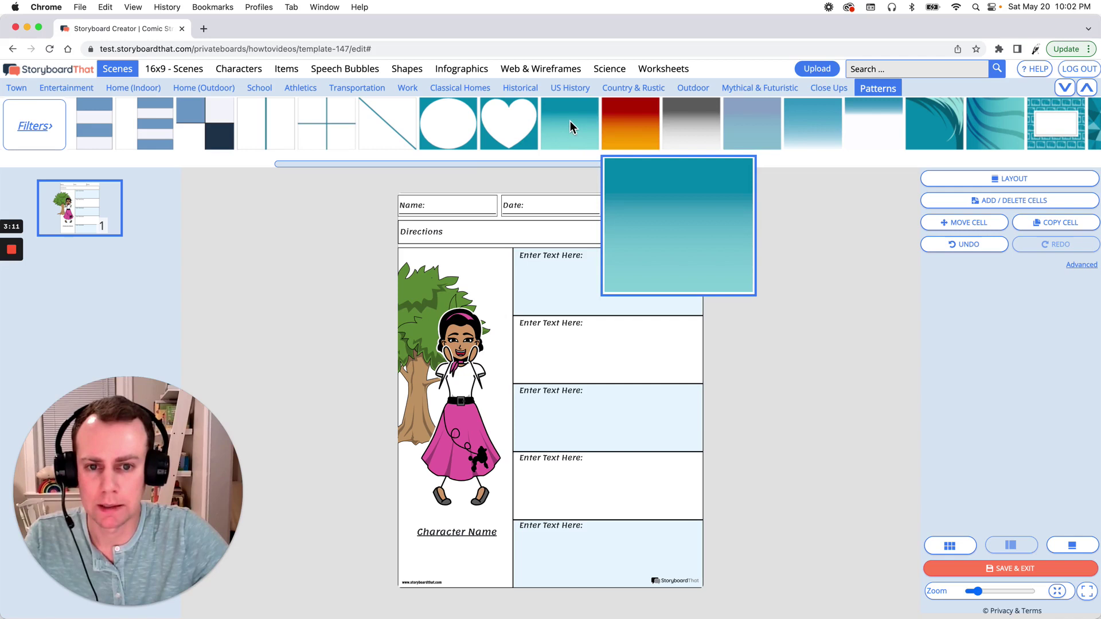
drag(570, 119, 462, 274)
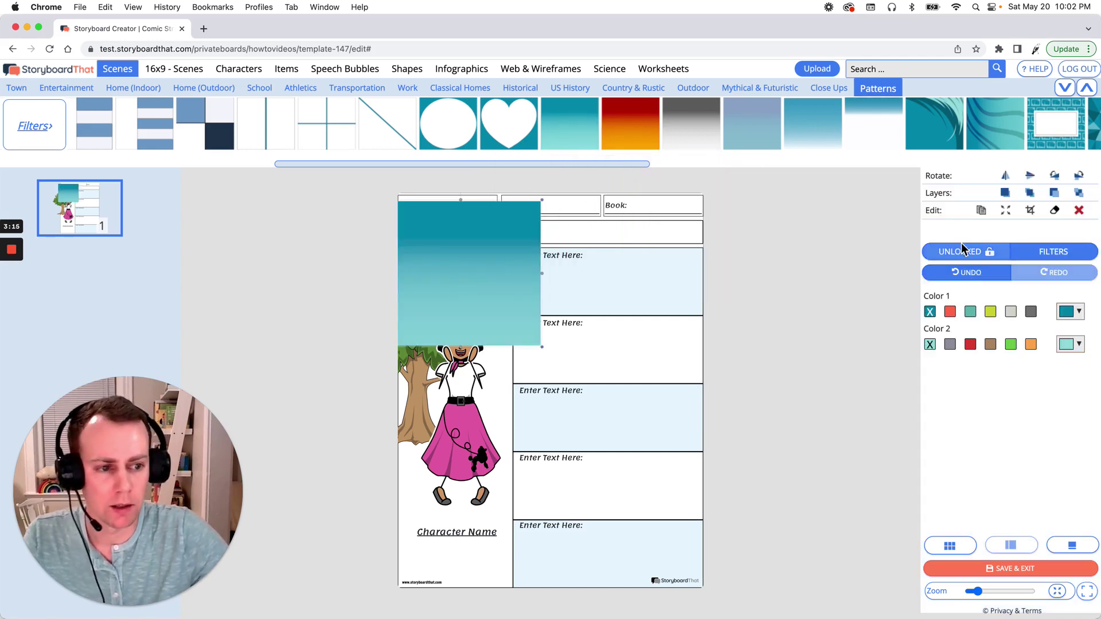
- Stretch the teal gradient non-proportionally across the whole worksheet and send it to the back
click(1007, 212)
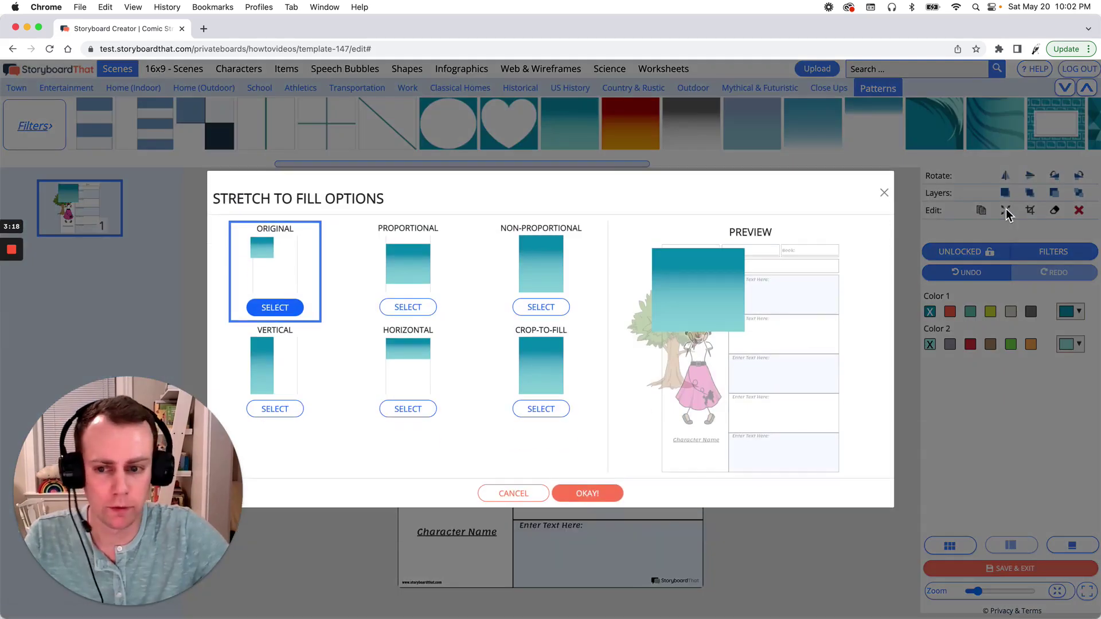
click(555, 311)
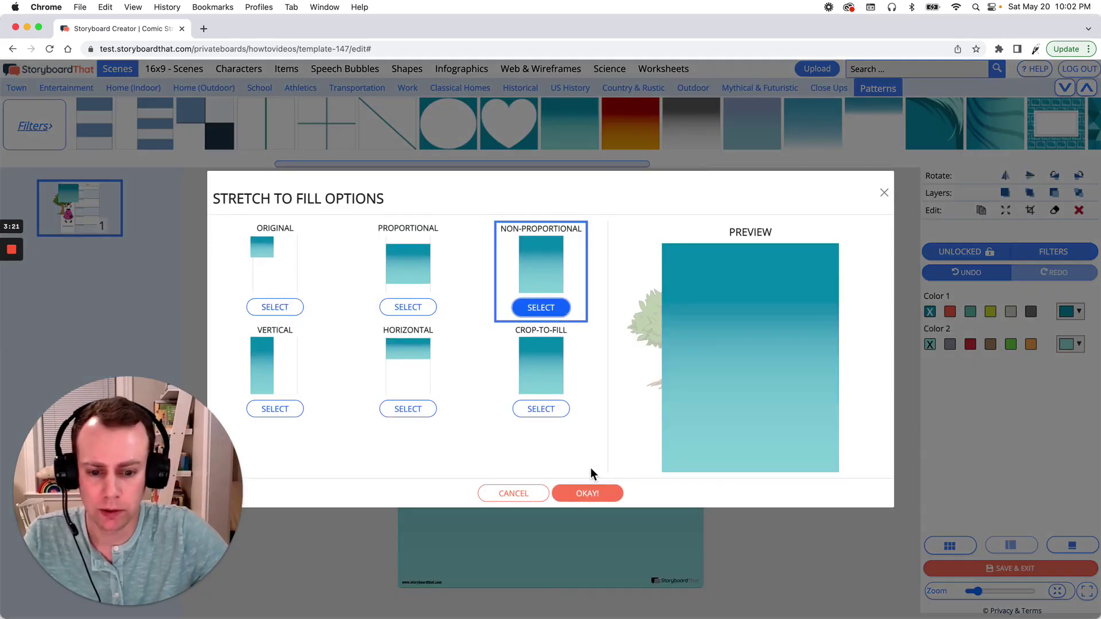
click(598, 494)
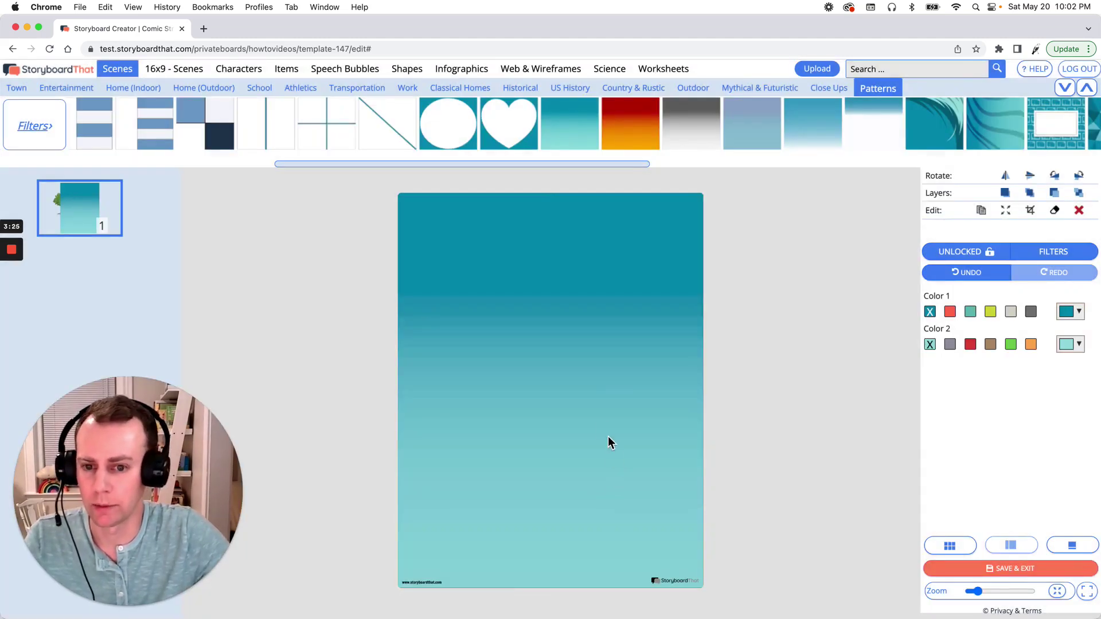
click(1079, 193)
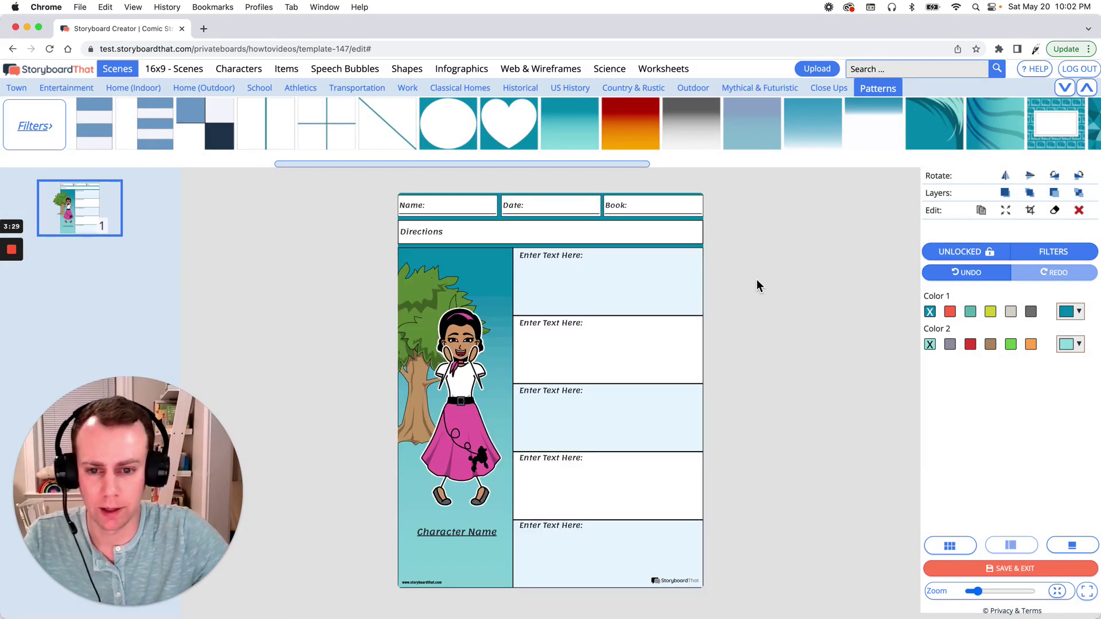
- Set the background gradient's Color 1 to light grey and Color 2 to green
click(1010, 311)
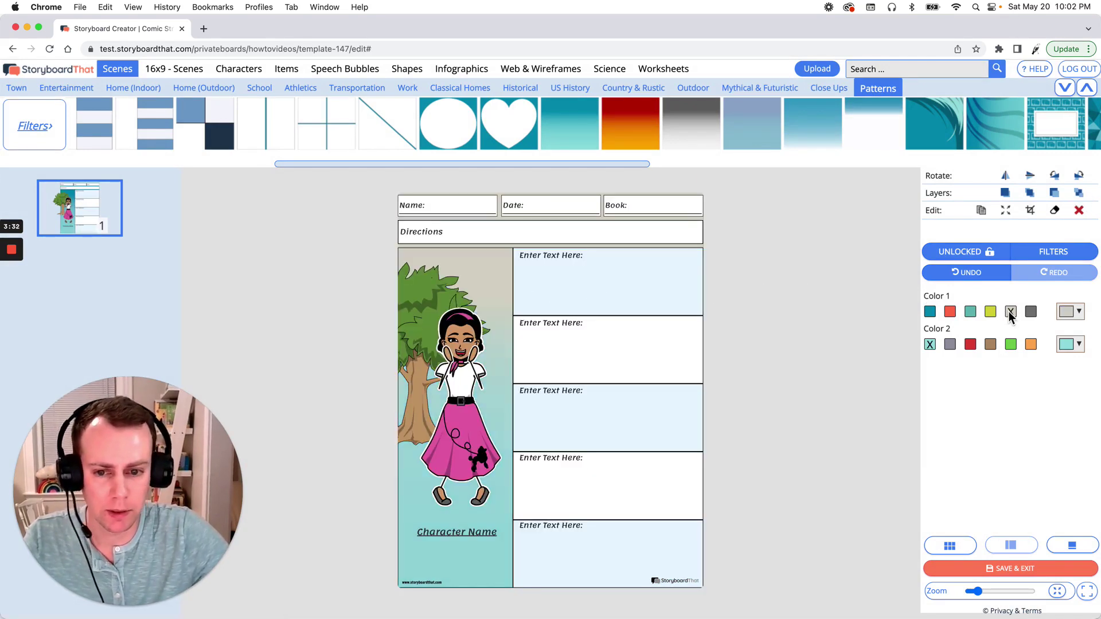
click(1011, 346)
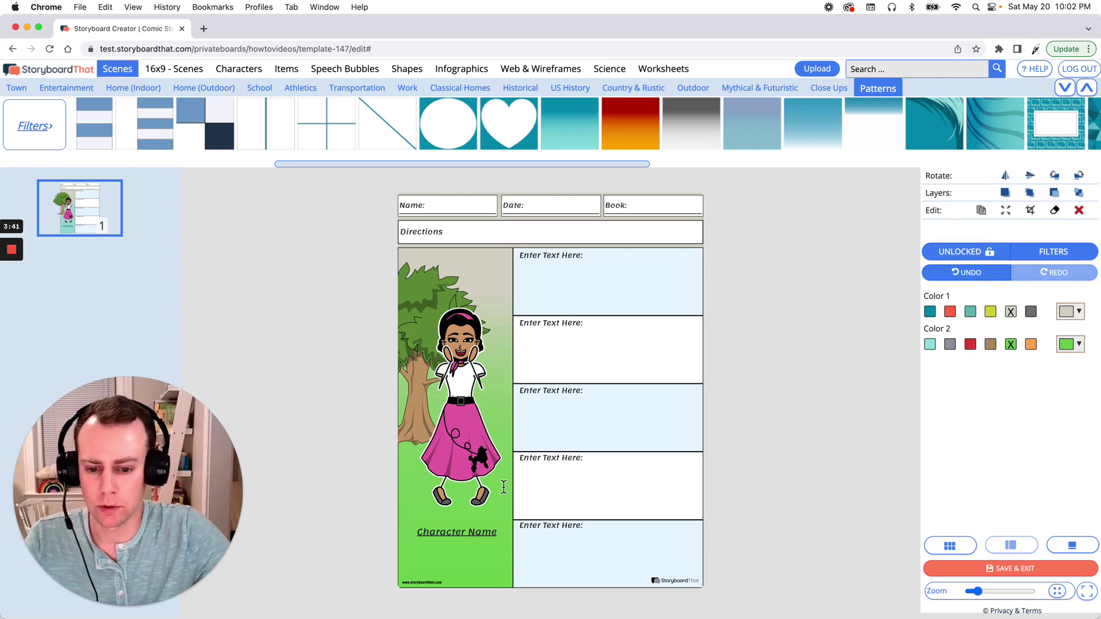
- Replace the Character Name label with 'Lucy!' in Lemonada at font size 100
click(470, 539)
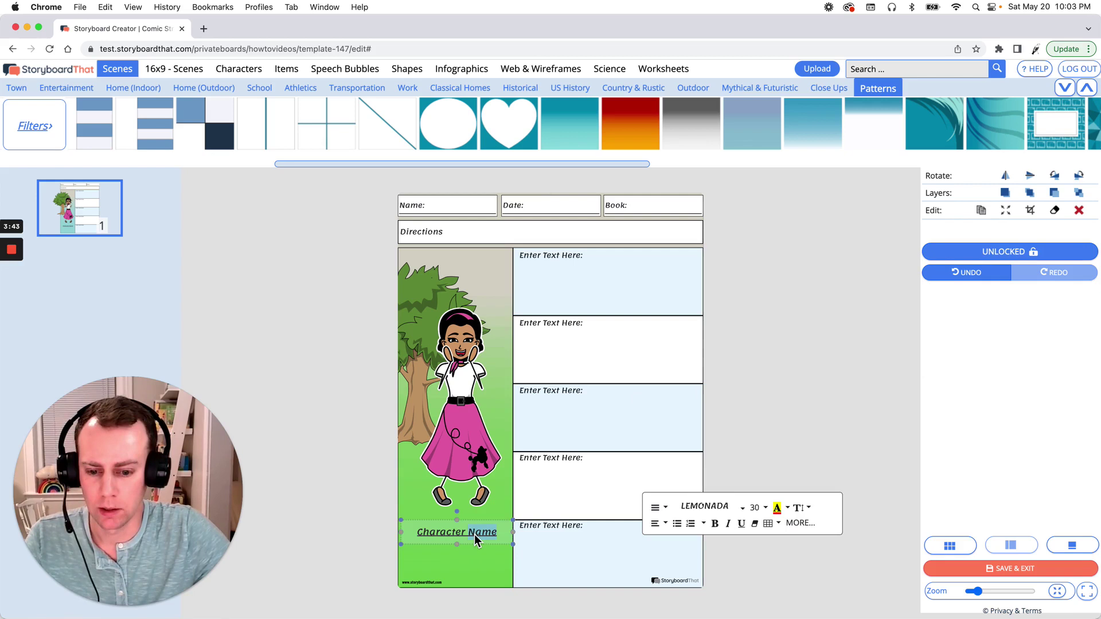
text(L)
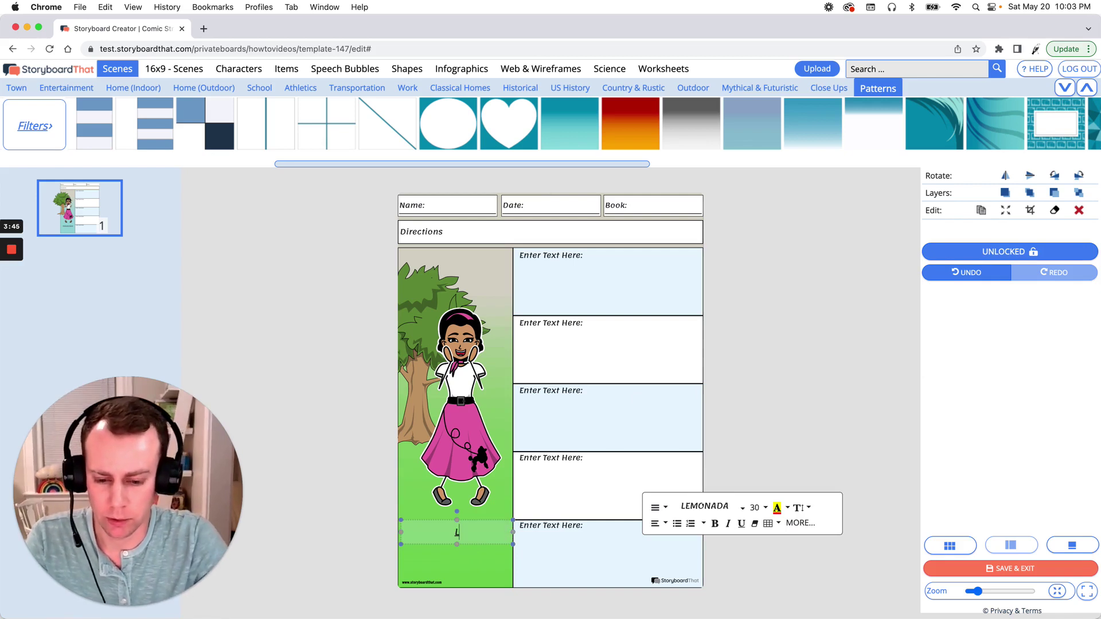
text(ucy!)
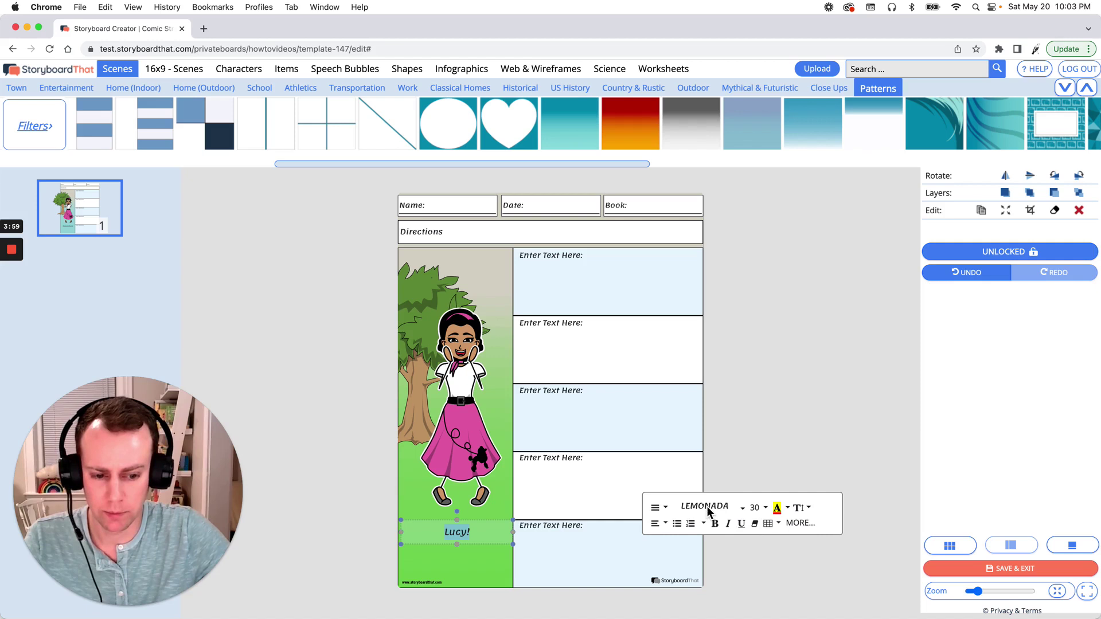
click(445, 534)
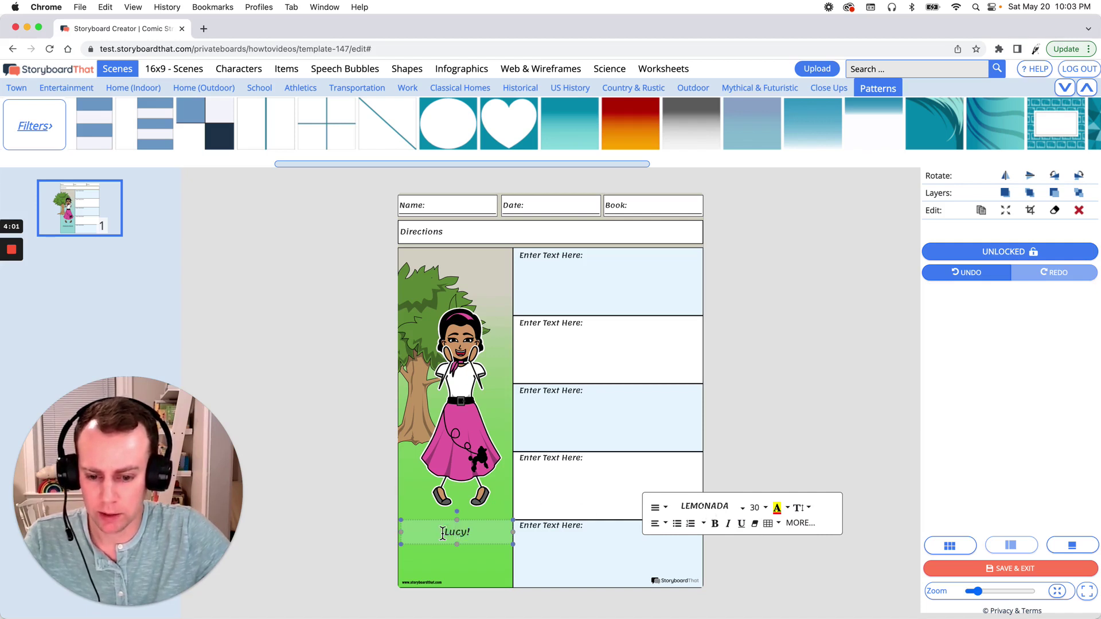
double_click(470, 533)
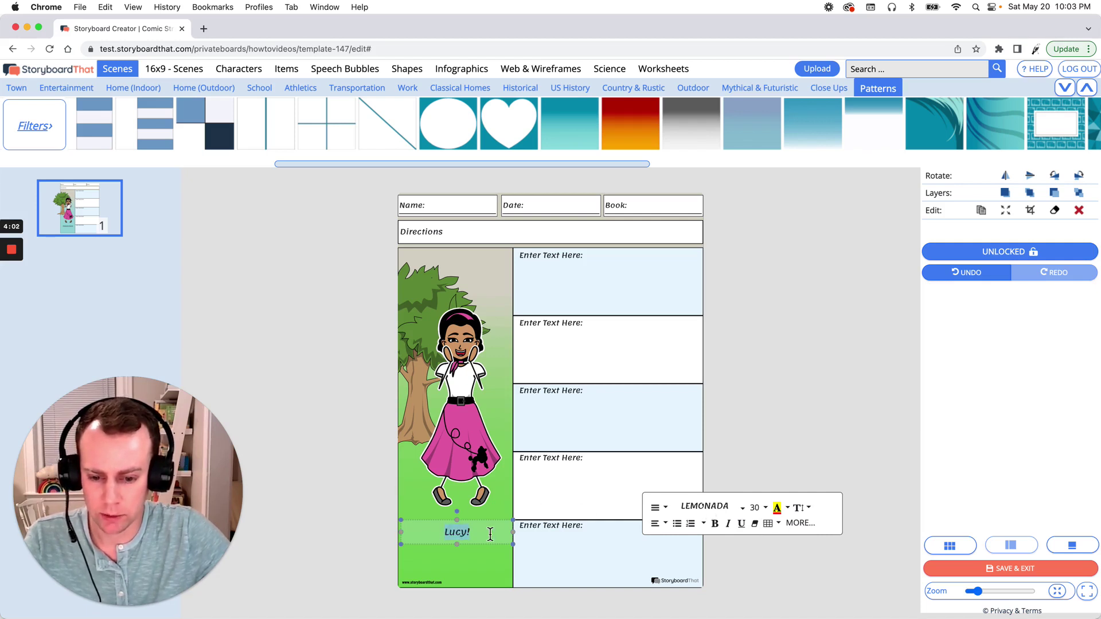
click(743, 510)
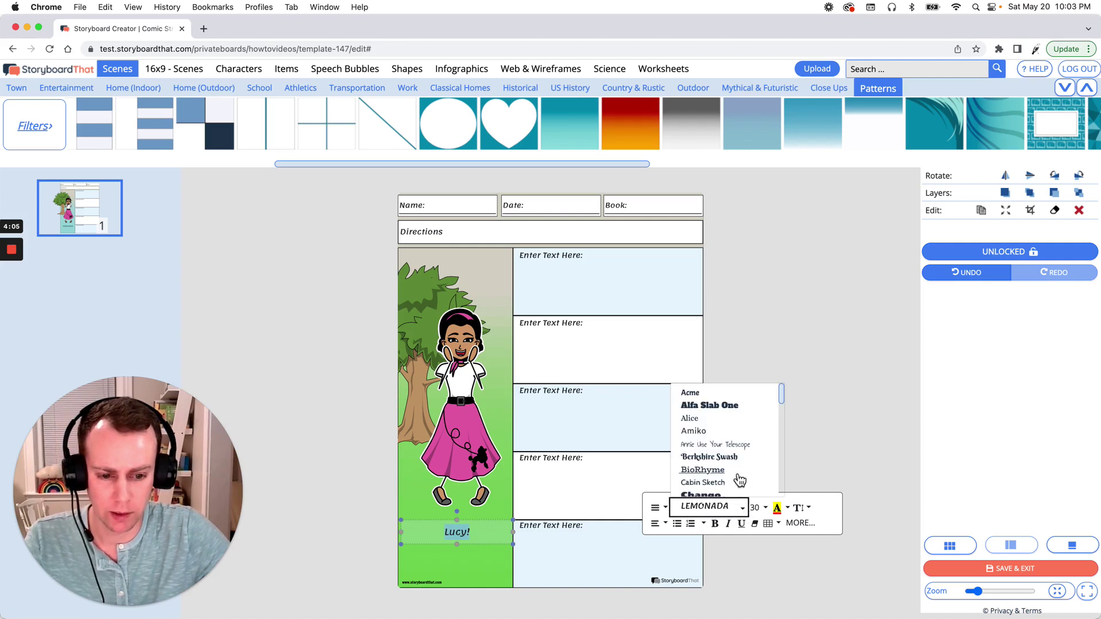
scroll(762, 480, down, 2)
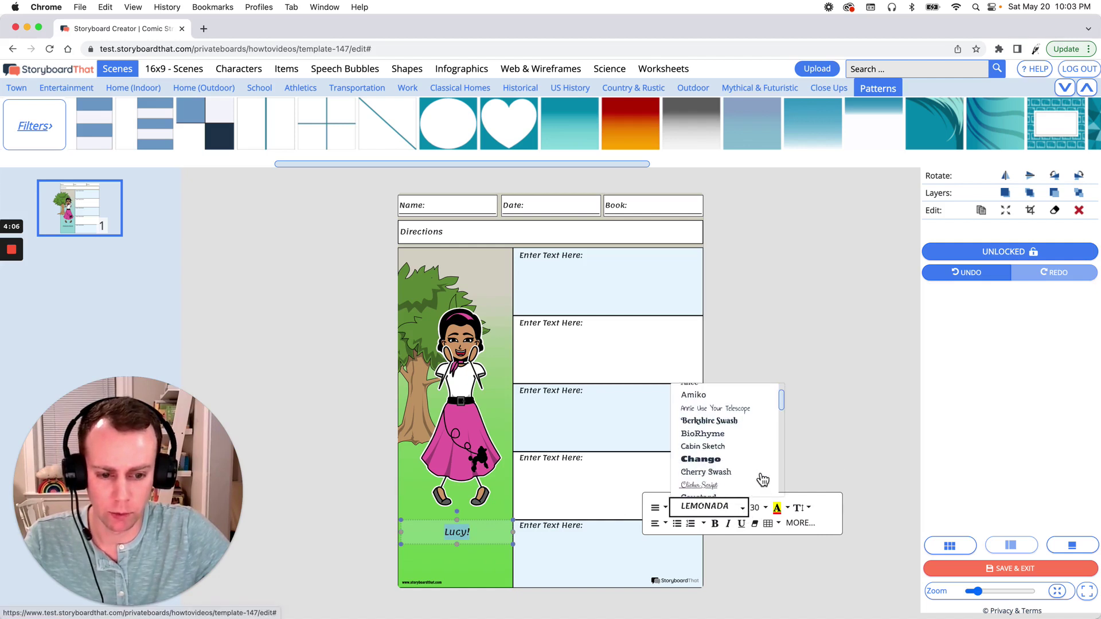
click(742, 508)
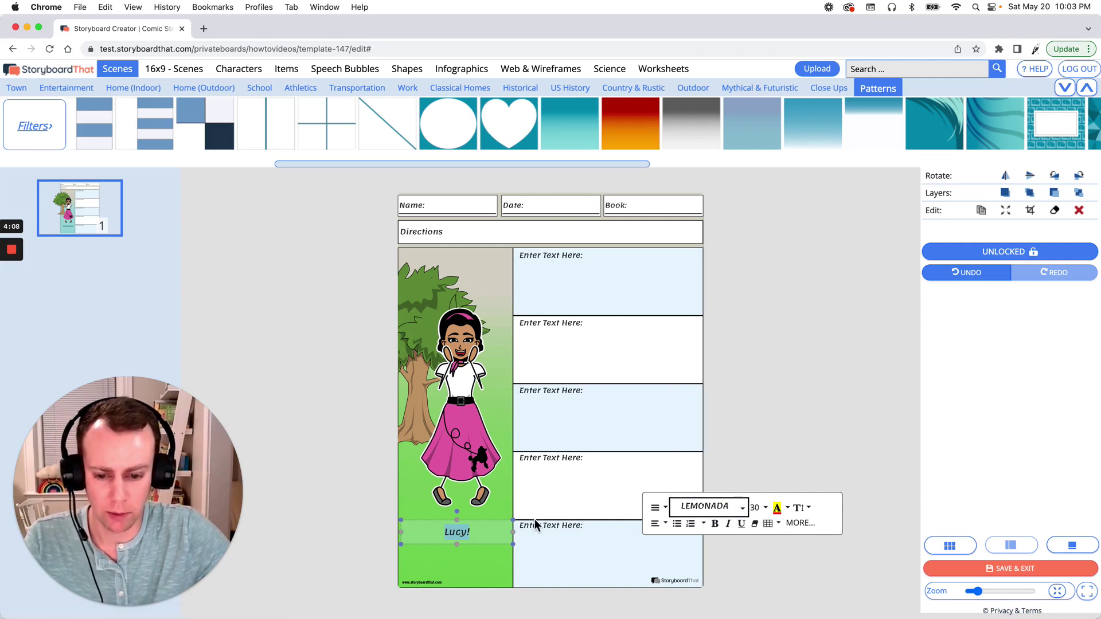
click(765, 509)
scroll(772, 453, down, 5)
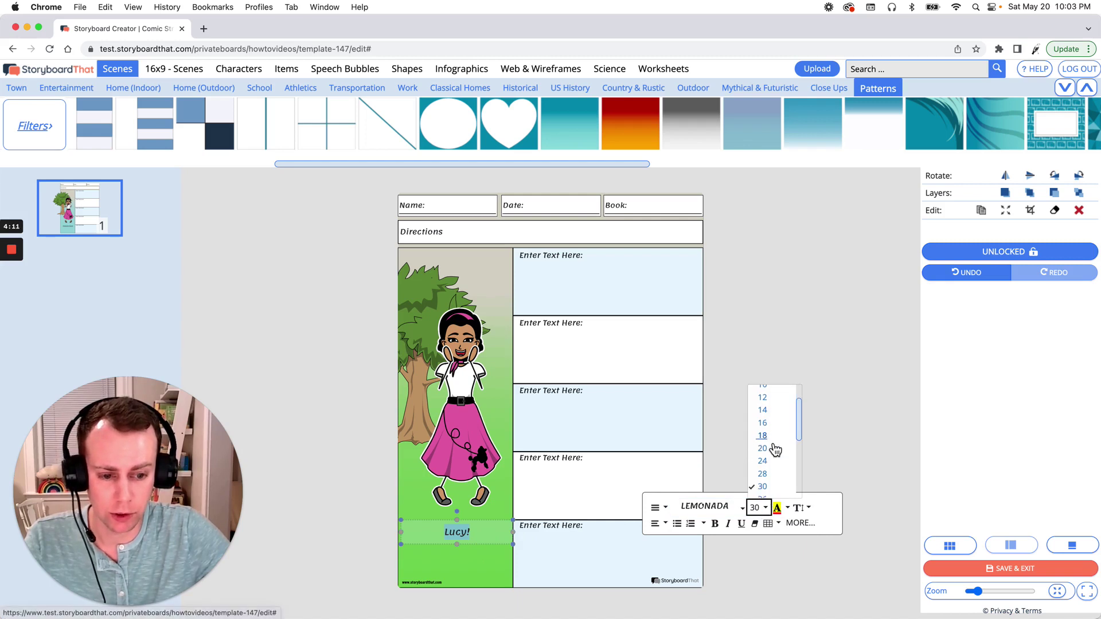
scroll(774, 438, down, 1)
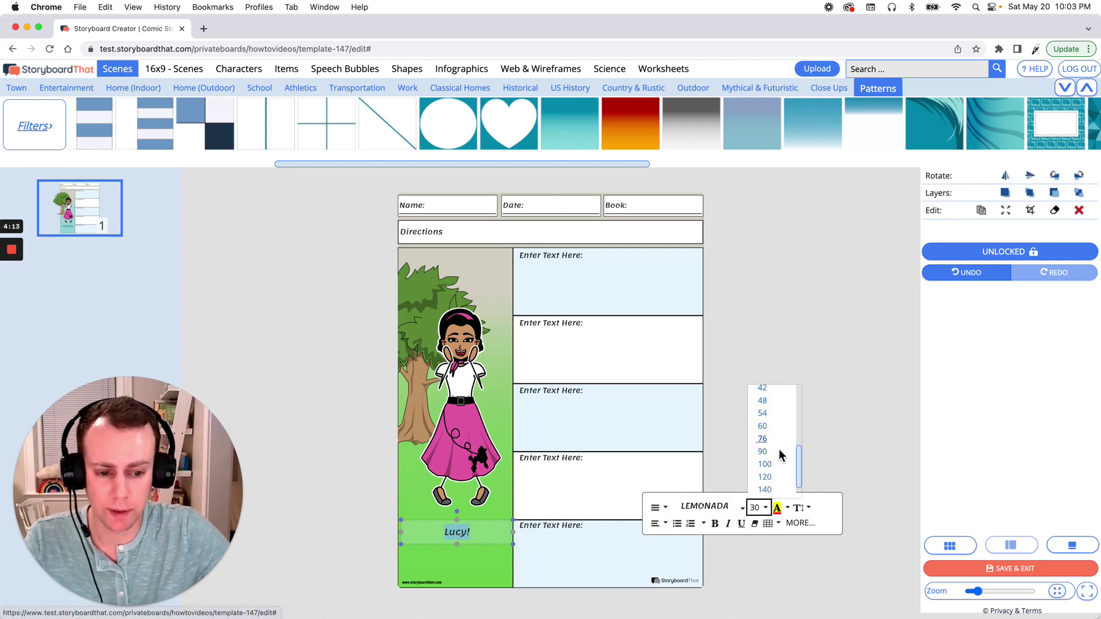
click(776, 464)
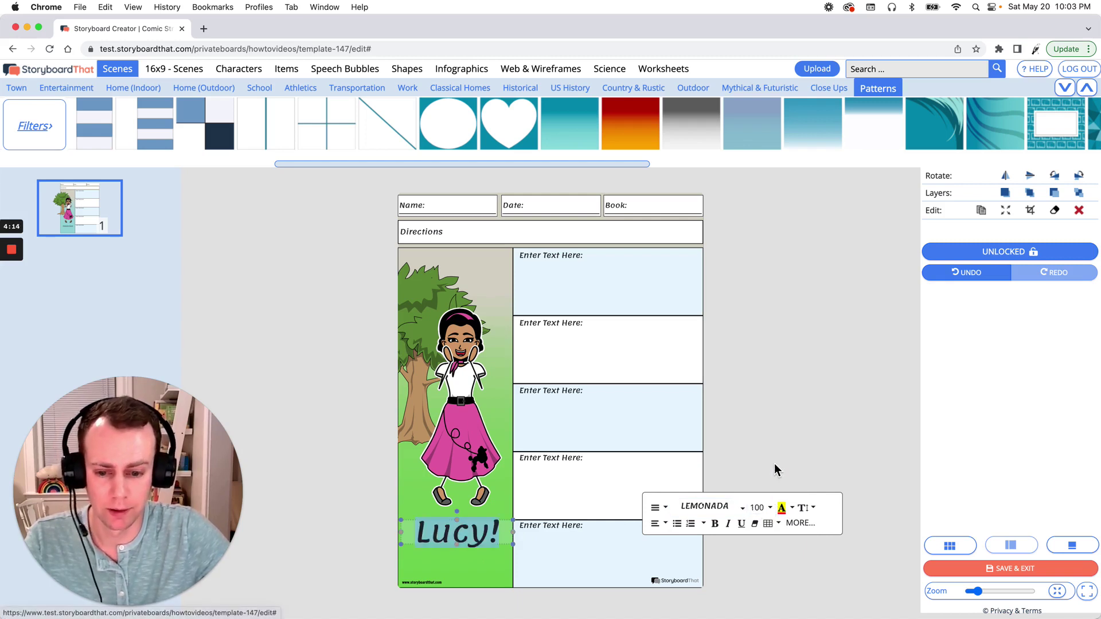
click(740, 462)
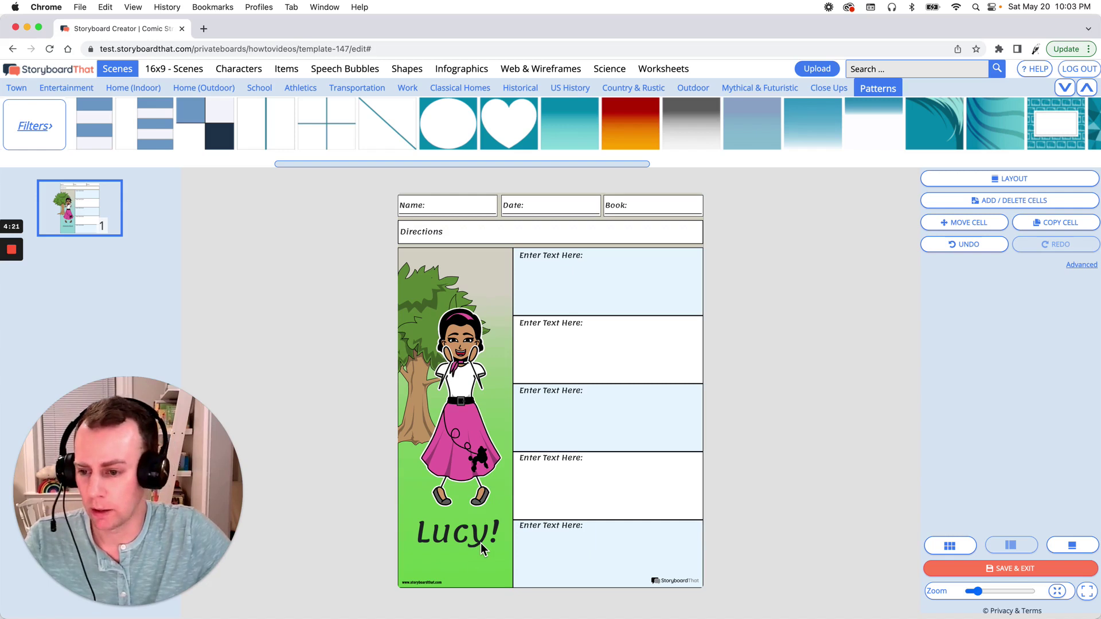
- Move 'Lucy!' to the column top in front of the tree, then nudge tree and girl lower
drag(480, 542, 481, 280)
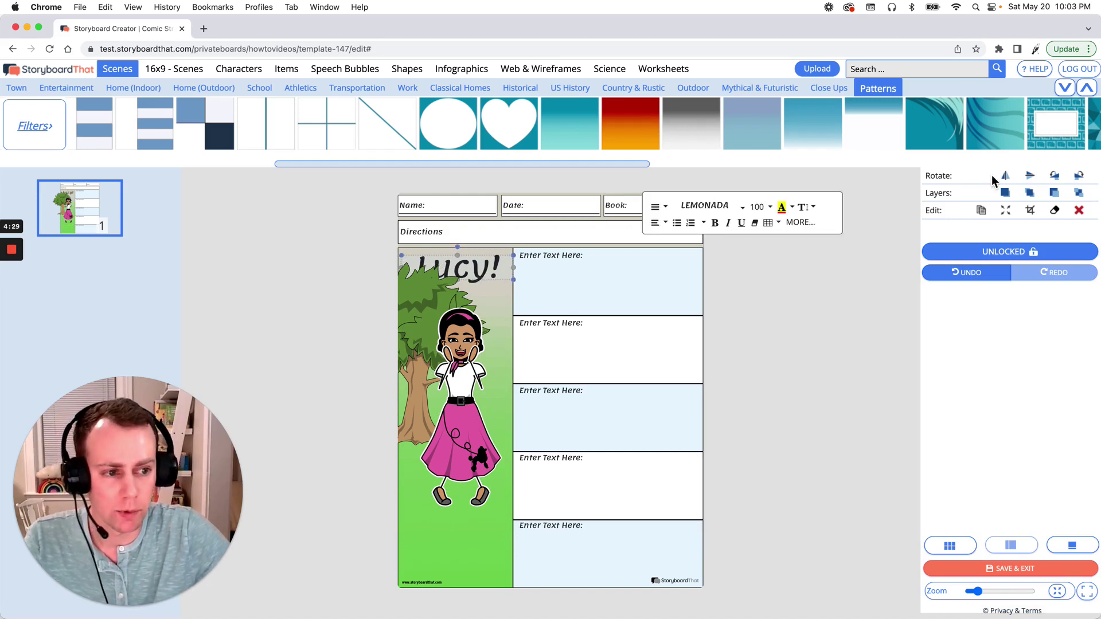
click(1035, 195)
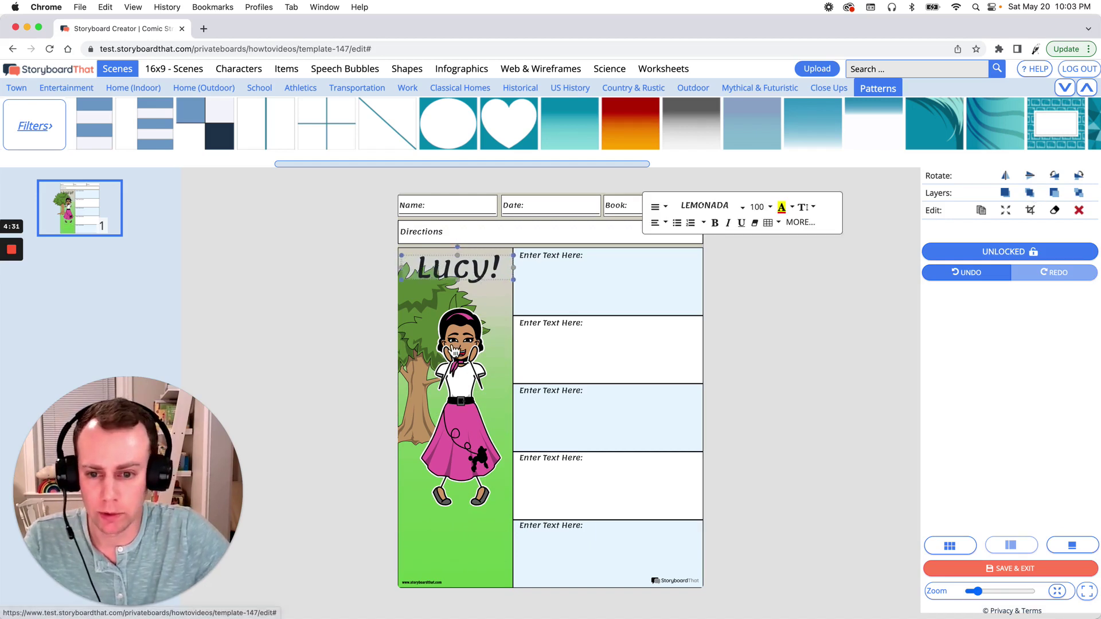
click(417, 349)
shift+click(453, 367)
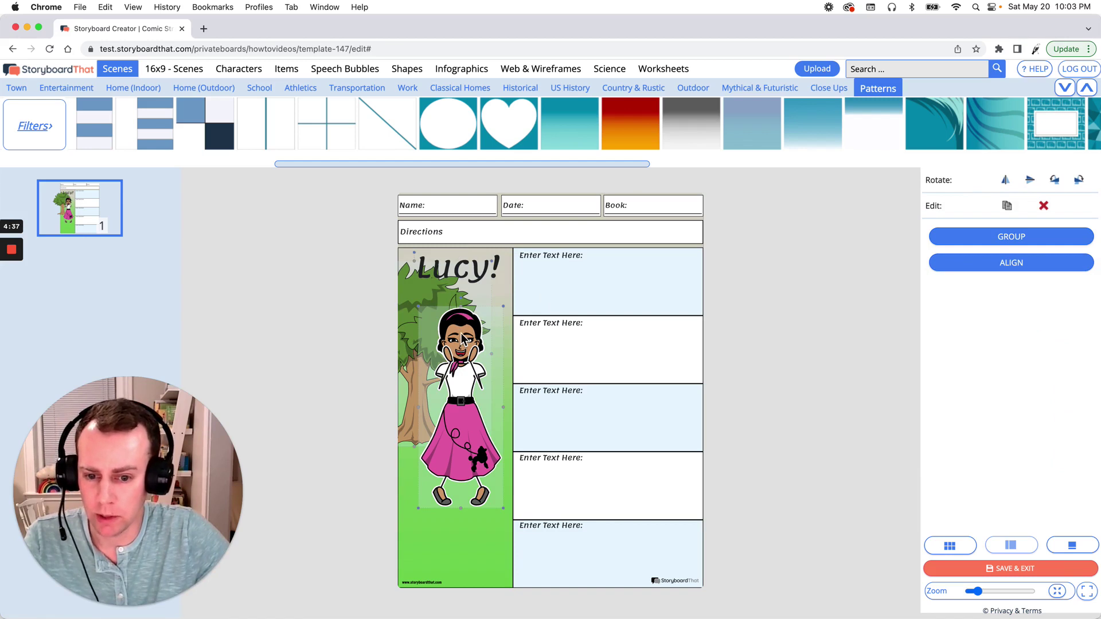
key(Down)
key(Down)
key(Down)
key(Down)
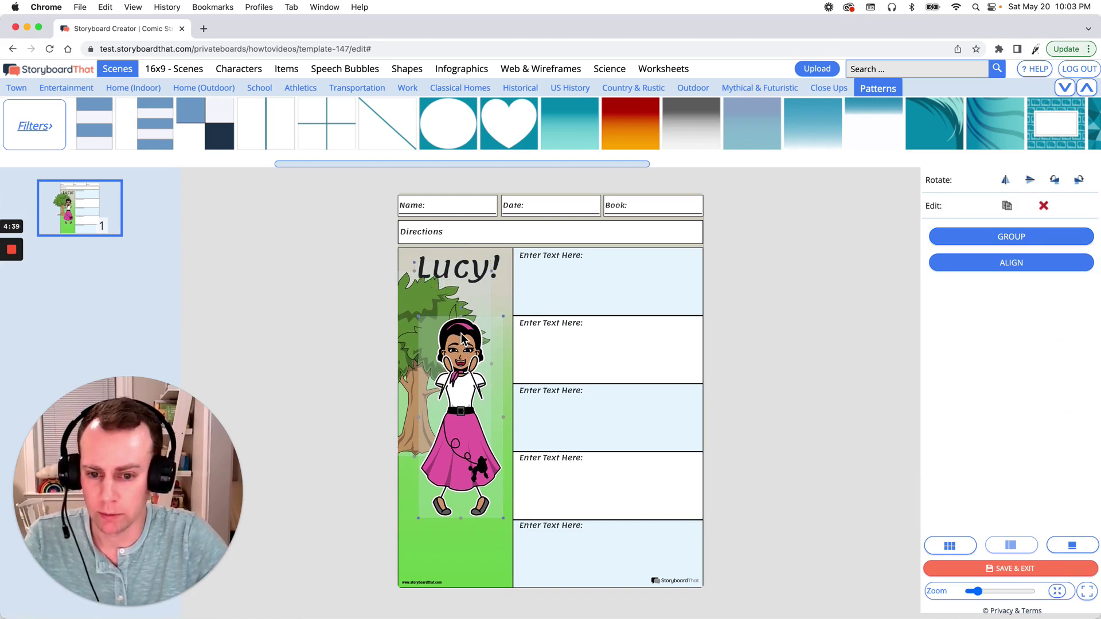
key(Down)
key(Down)
key(Down)
key(Down)
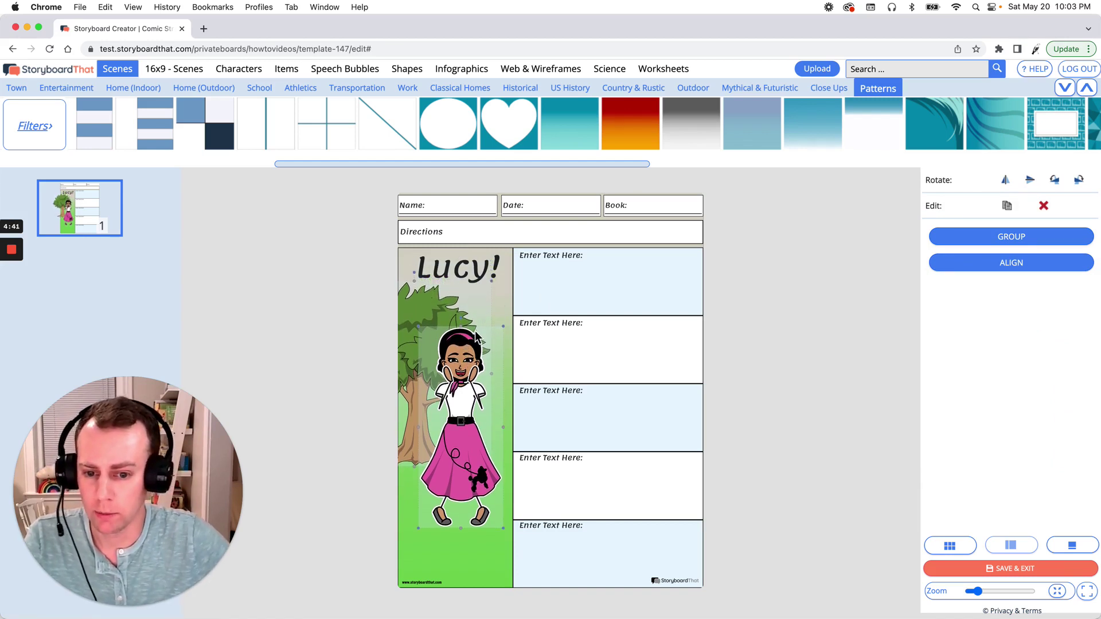
click(770, 325)
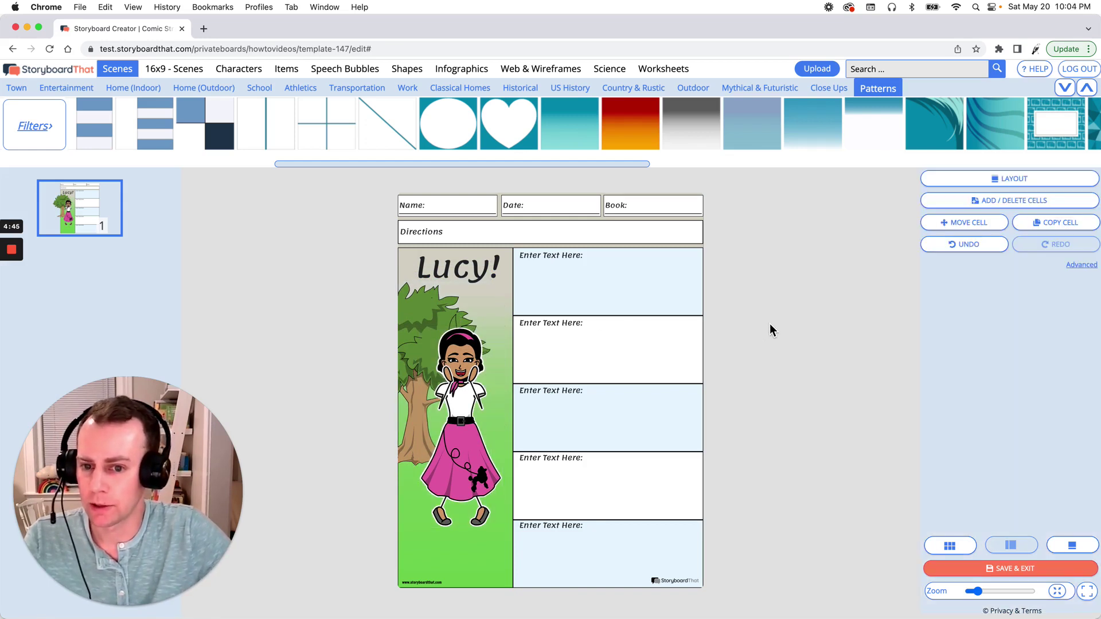